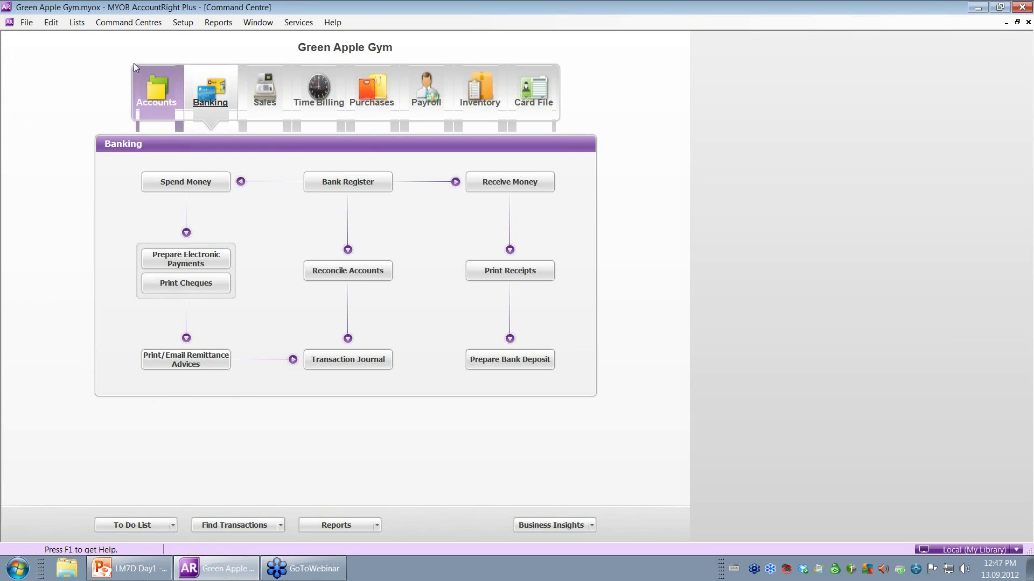
Start a Spend Money payment with cheque number 1, dated 05.11.2011, for an amount of $70
{"action": "left_click", "coordinate": [196, 181]}
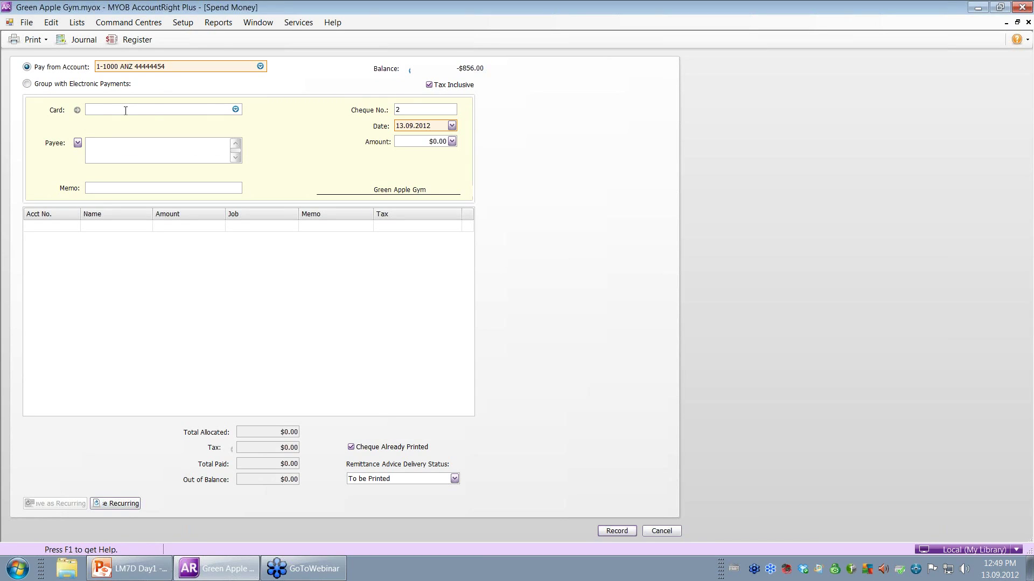
{"action": "left_click", "coordinate": [411, 108]}
{"action": "type", "text": "1"}
{"action": "key", "text": "Delete"}
{"action": "key", "text": "Tab"}
{"action": "left_click", "coordinate": [409, 125]}
{"action": "left_click", "coordinate": [426, 125]}
{"action": "type", "text": "2011"}
{"action": "left_click", "coordinate": [422, 141]}
{"action": "type", "text": "70"}
Assign the Office Stationery Supplier card to the $70 payment
{"action": "left_click", "coordinate": [128, 111]}
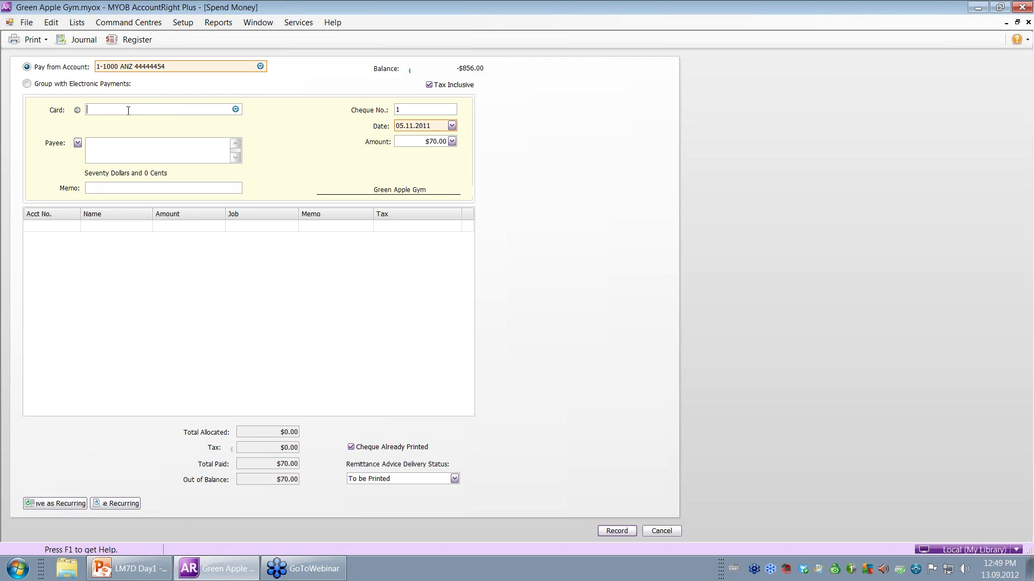
{"action": "type", "text": "Off"}
{"action": "key", "text": "Tab"}
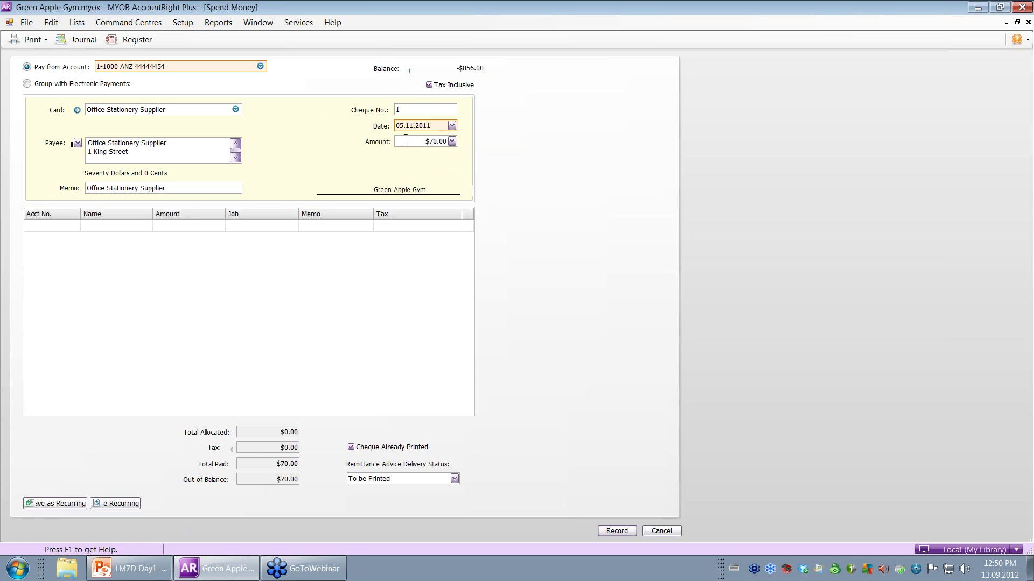
Show the pop-up calendar for the payment date and the pop-up calculator for the payment amount
{"action": "double_click", "coordinate": [436, 124]}
{"action": "key", "text": "space"}
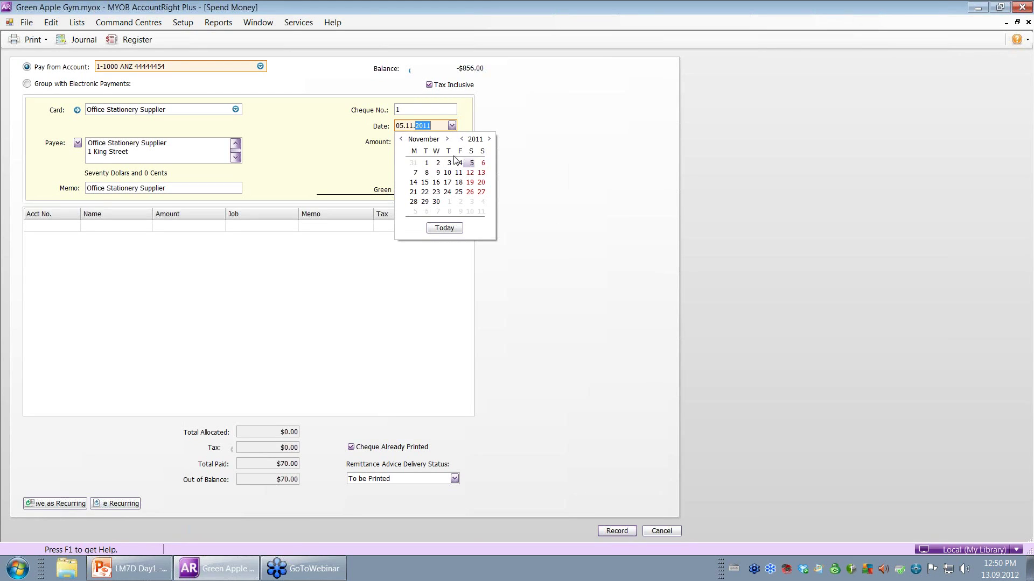
{"action": "left_click", "coordinate": [567, 206]}
{"action": "key", "text": "Tab"}
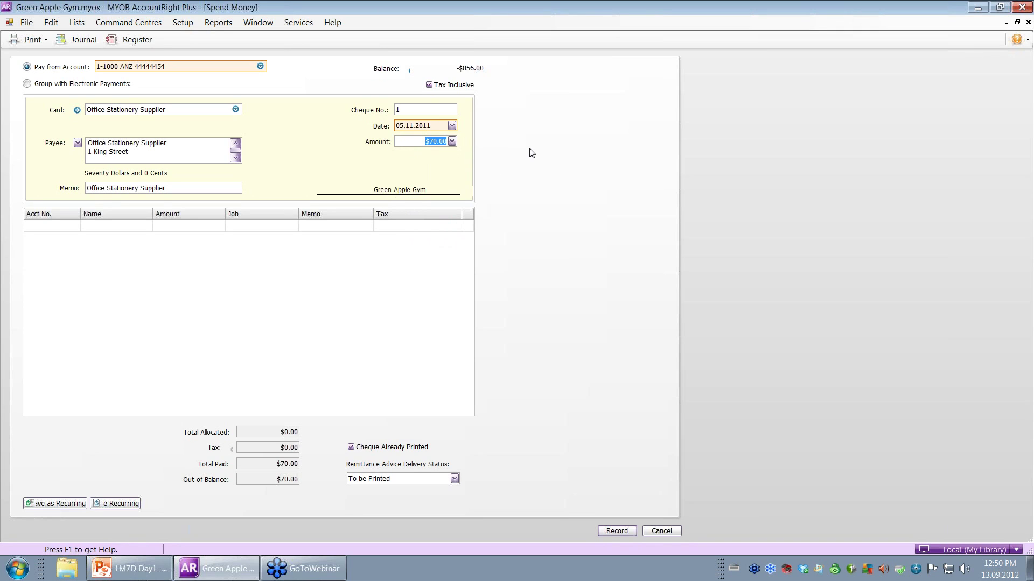
{"action": "key", "text": "space"}
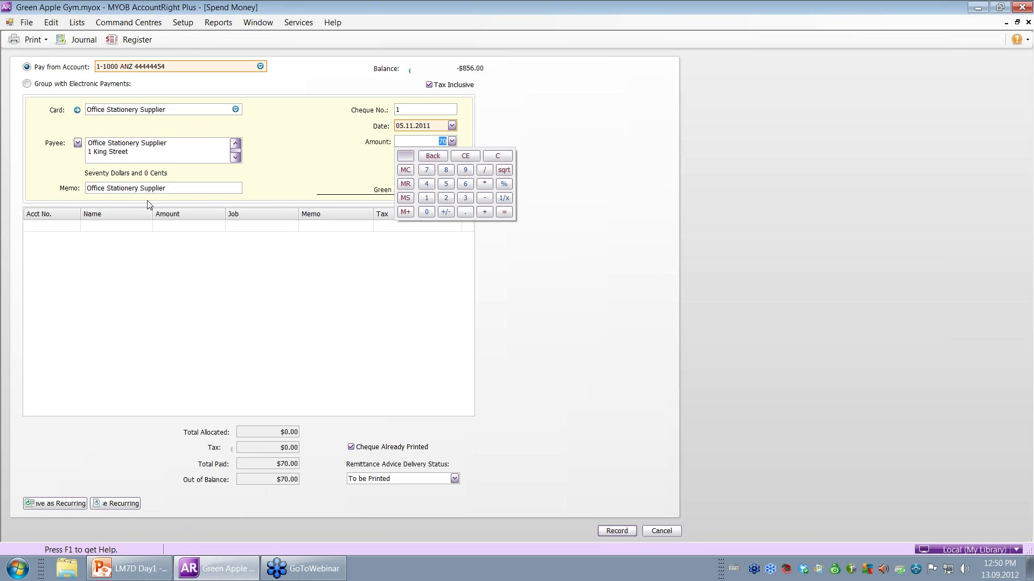
Extend the memo to "Office Stationery Supplier-OCT Supplies" and allocate the payment to account 6-1100 Office Stationery
{"action": "left_click", "coordinate": [89, 188]}
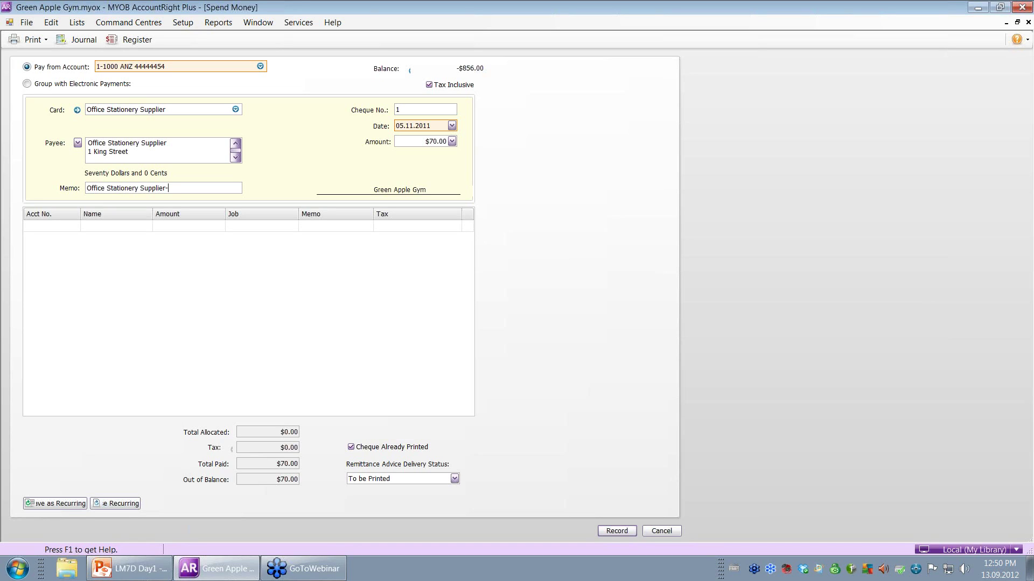
{"action": "type", "text": "OCT Supplies"}
{"action": "key", "text": "Tab"}
{"action": "key", "text": "Tab"}
{"action": "key", "text": "Tab"}
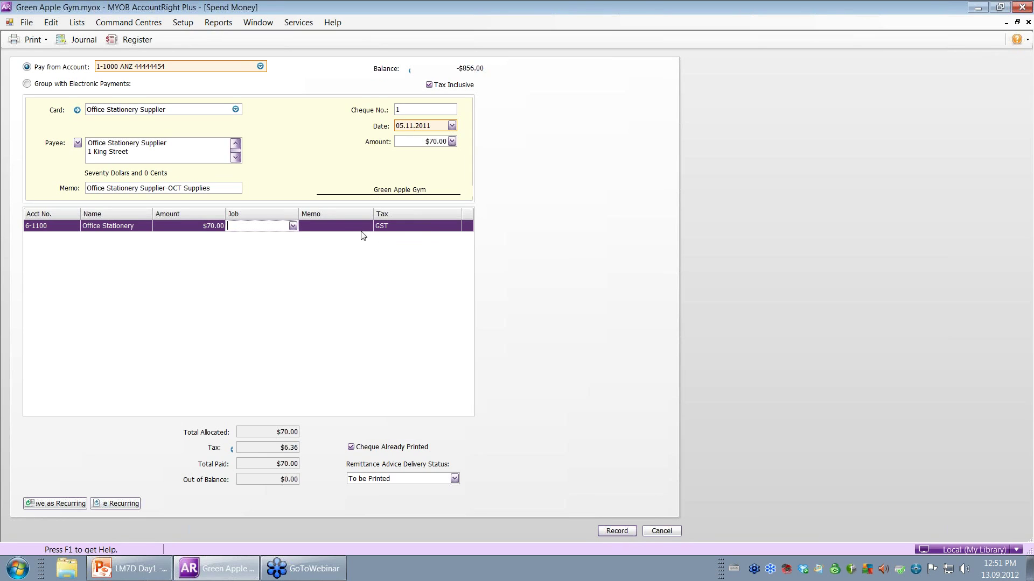
Give the first Office Stationery line the memo "shredder" and set its amount to $50
{"action": "left_click", "coordinate": [340, 225]}
{"action": "type", "text": "sa"}
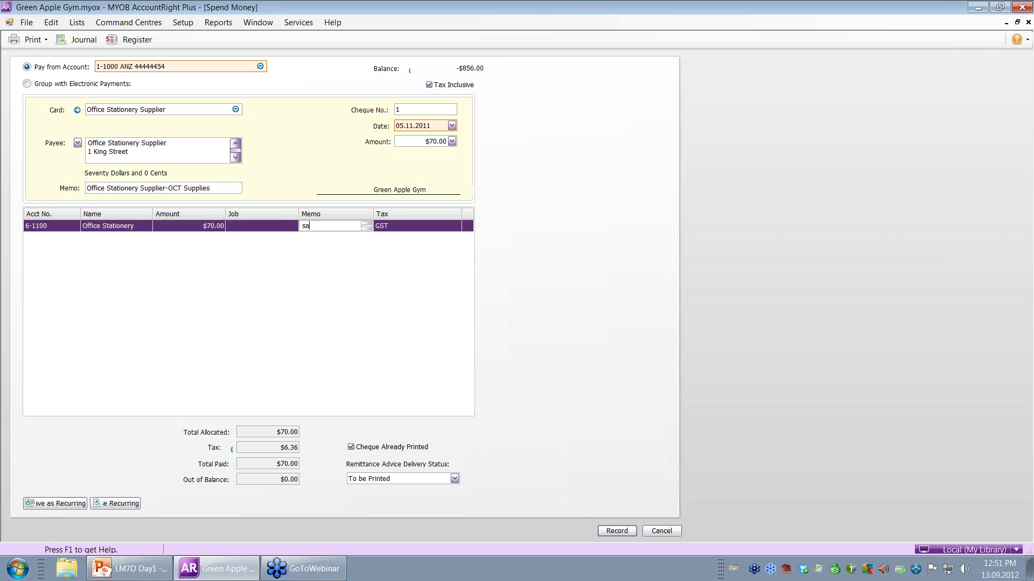
{"action": "type", "text": "hredder"}
{"action": "key", "text": "Tab"}
{"action": "key", "text": "Tab"}
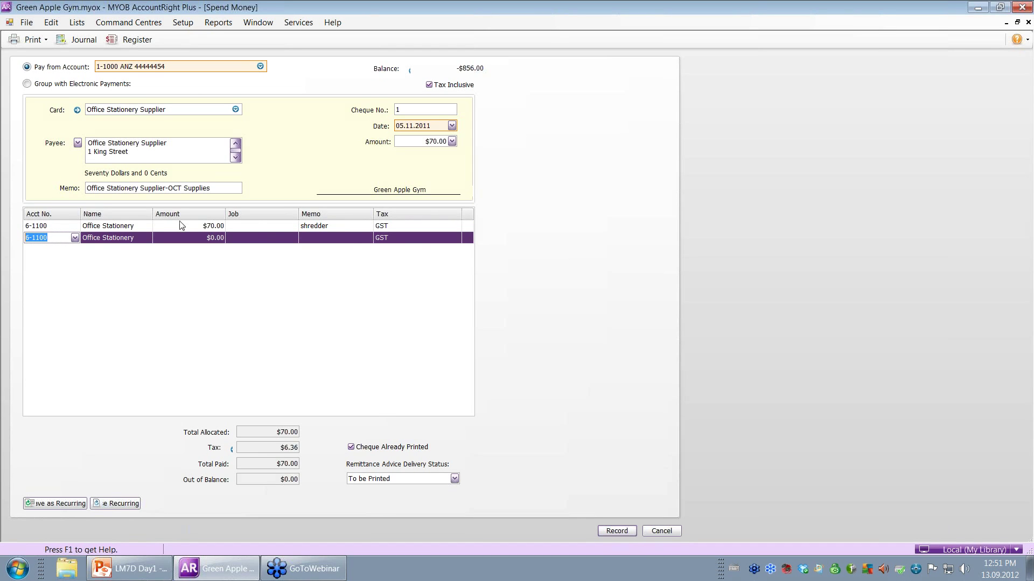
{"action": "left_click", "coordinate": [199, 226]}
{"action": "double_click", "coordinate": [200, 226]}
{"action": "type", "text": "50"}
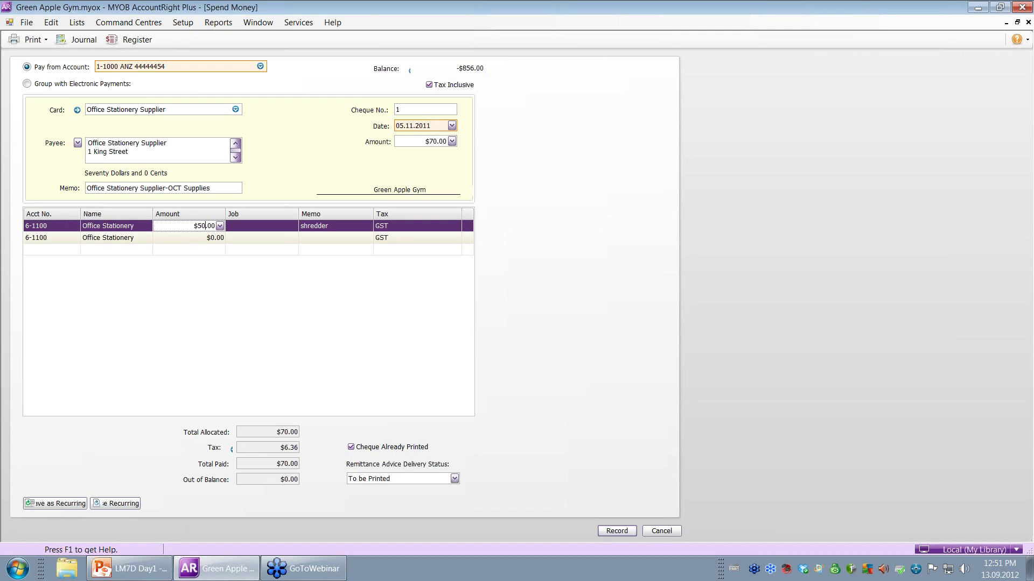
Fill the second Office Stationery line with $20 and the memo "A4 paper", and record the payment
{"action": "left_click", "coordinate": [215, 243]}
{"action": "type", "text": "20"}
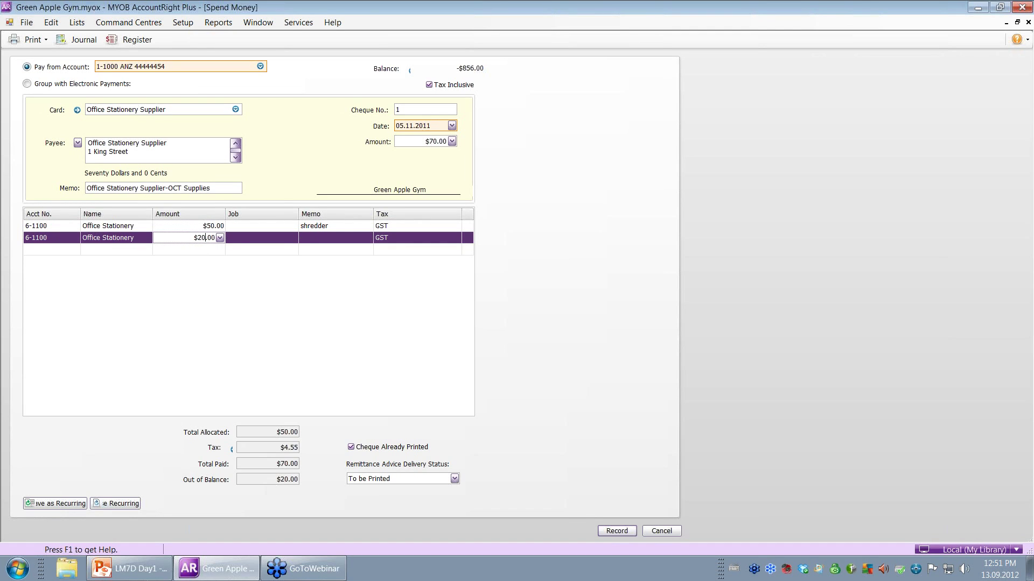
{"action": "left_click", "coordinate": [319, 240]}
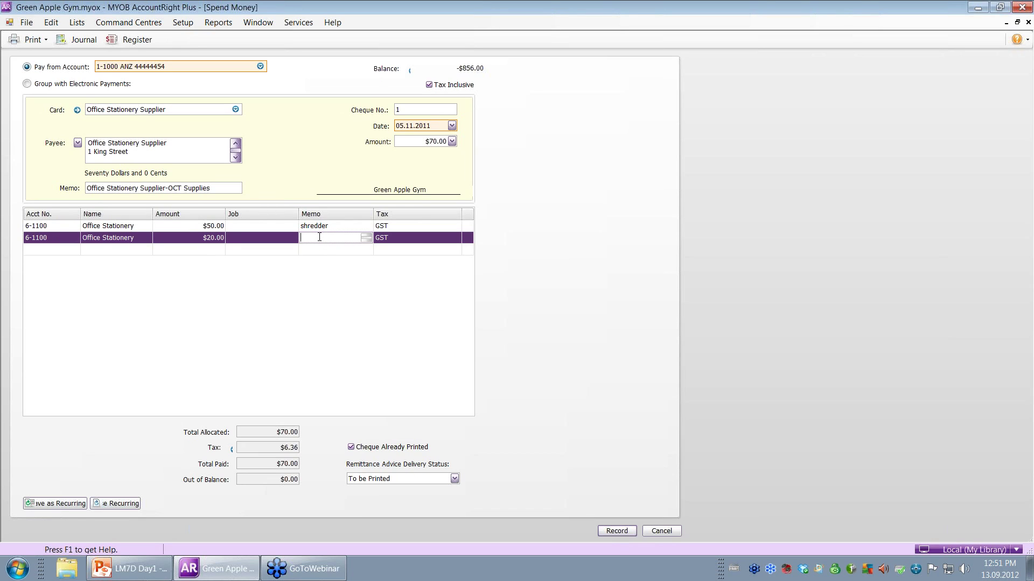
{"action": "type", "text": "A4 paper"}
{"action": "key", "text": "Tab"}
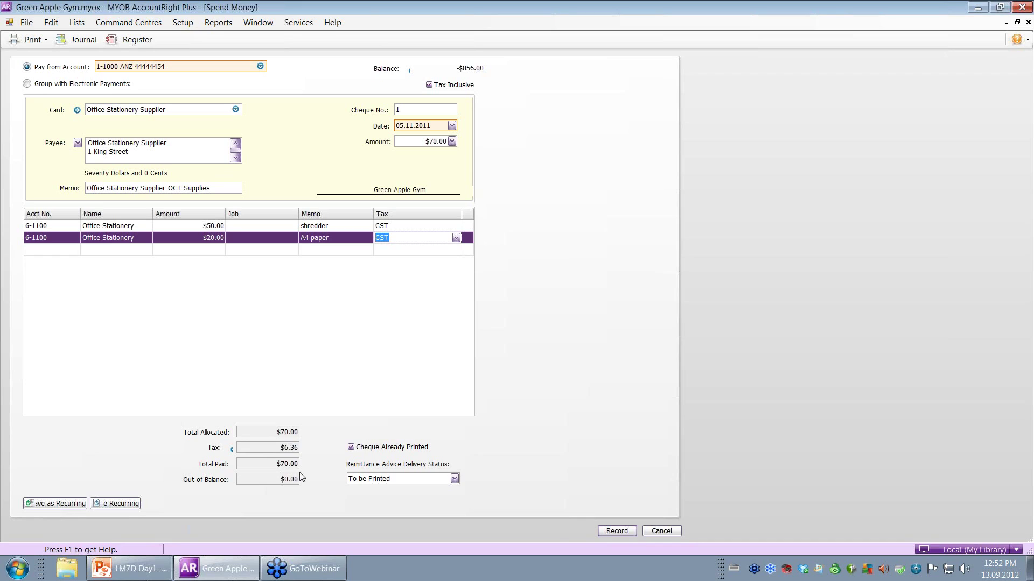
{"action": "left_click", "coordinate": [630, 532]}
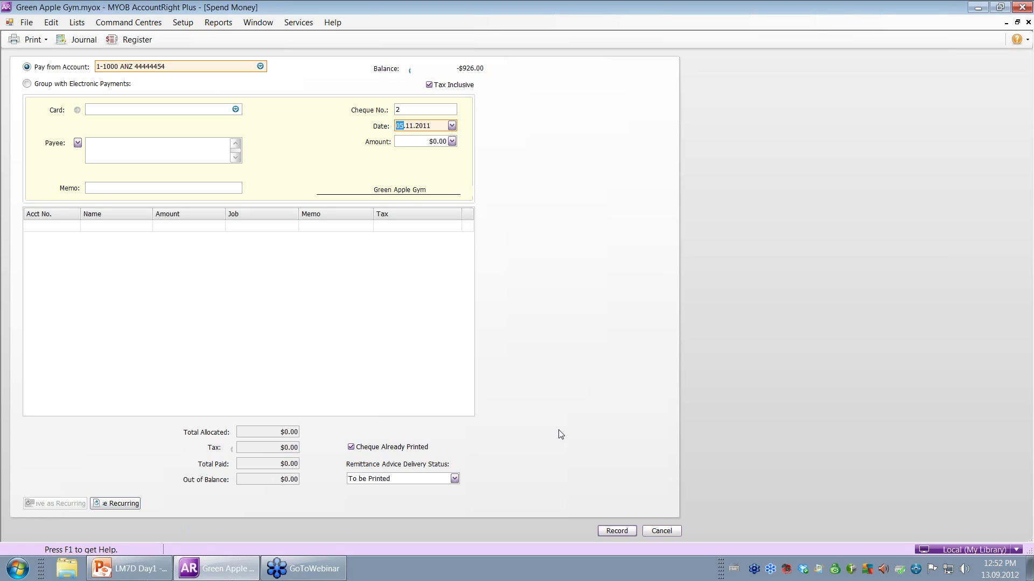
Enter a payment to Andy's Rental Agency with cheque number EFT, dated 01.11.2011, for $500
{"action": "left_click", "coordinate": [142, 110]}
{"action": "type", "text": "Andy's Rental Agency"}
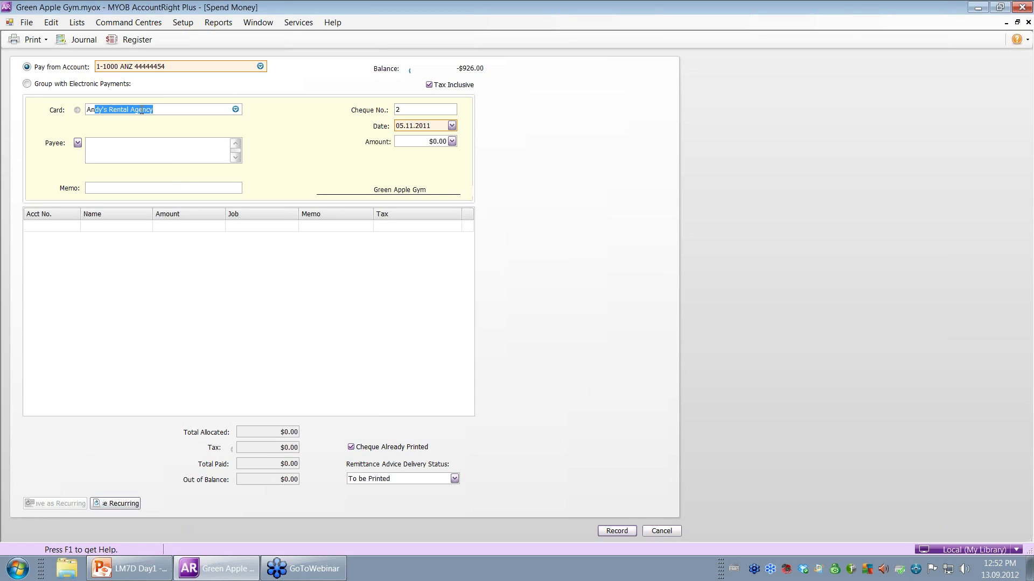
{"action": "key", "text": "Tab"}
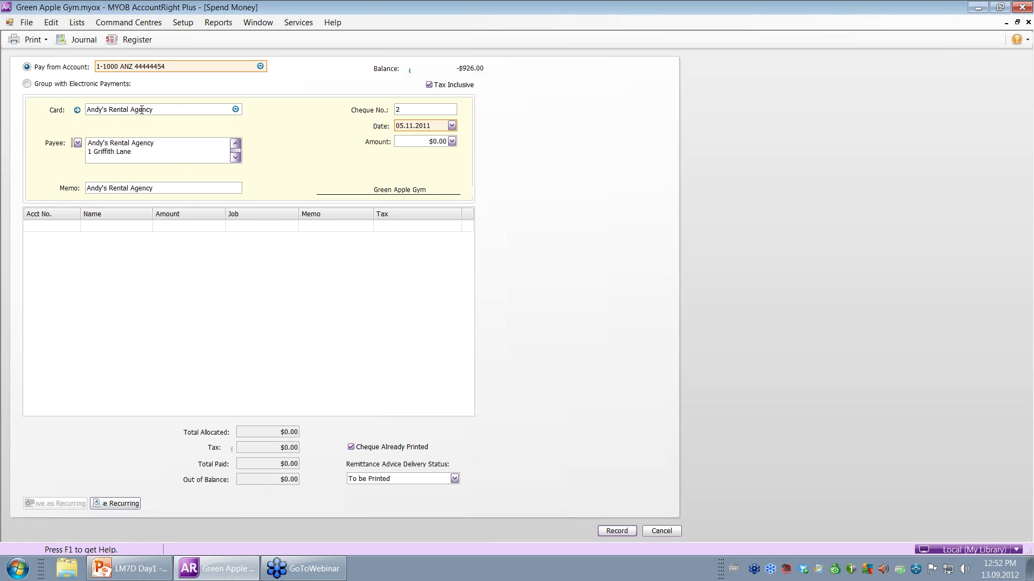
{"action": "left_click", "coordinate": [414, 109]}
{"action": "type", "text": "Auto"}
{"action": "double_click", "coordinate": [414, 109]}
{"action": "type", "text": "EFT"}
{"action": "key", "text": "Tab"}
{"action": "type", "text": "500"}
Set the memo to "Fortnightly Rent" and allocate the $500 to account 6-7100 Rent
{"action": "left_click", "coordinate": [86, 191]}
{"action": "type", "text": "Fo"}
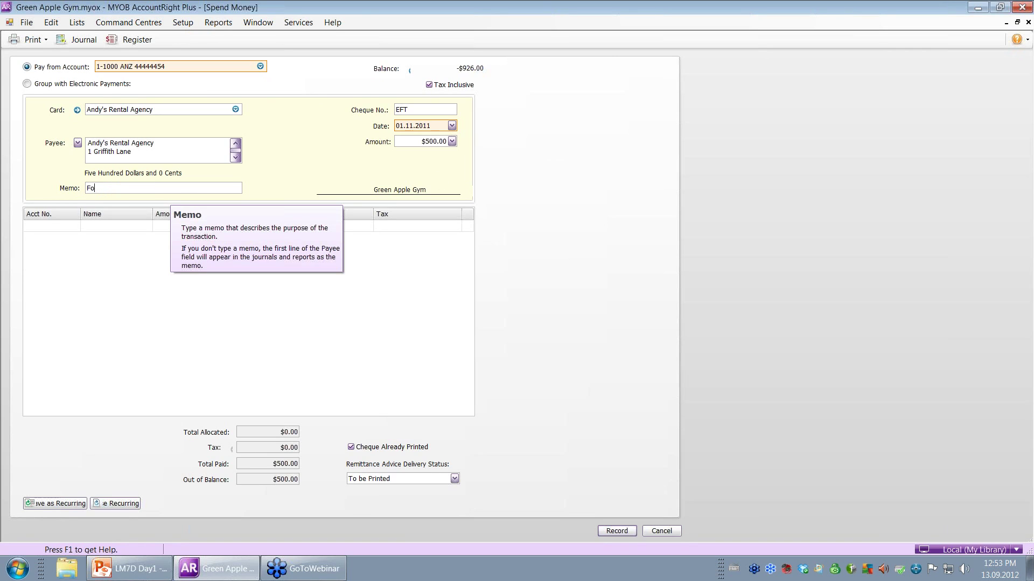
{"action": "type", "text": "rtnightly Rent"}
{"action": "key", "text": "Tab"}
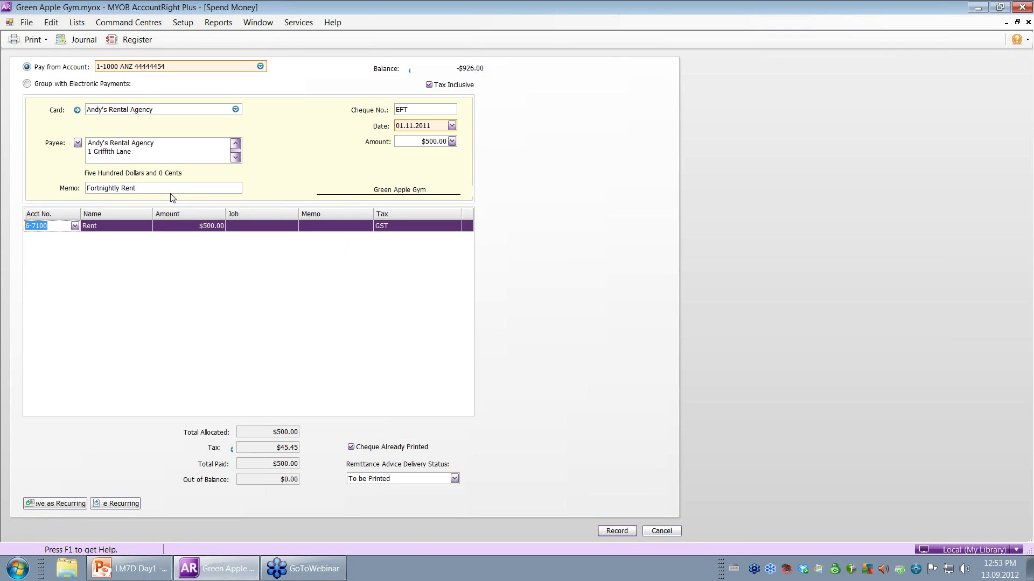
{"action": "key", "text": "Tab"}
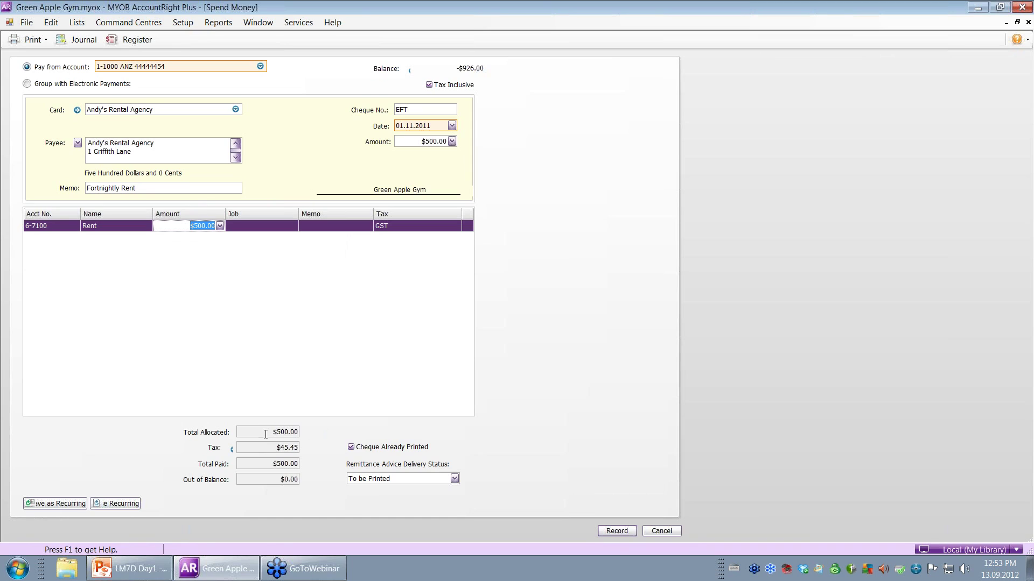
Switch the rent payment to tax exclusive and back to tax inclusive to compare the allocated amounts
{"action": "mouse_move", "coordinate": [265, 432]}
{"action": "left_click", "coordinate": [429, 85]}
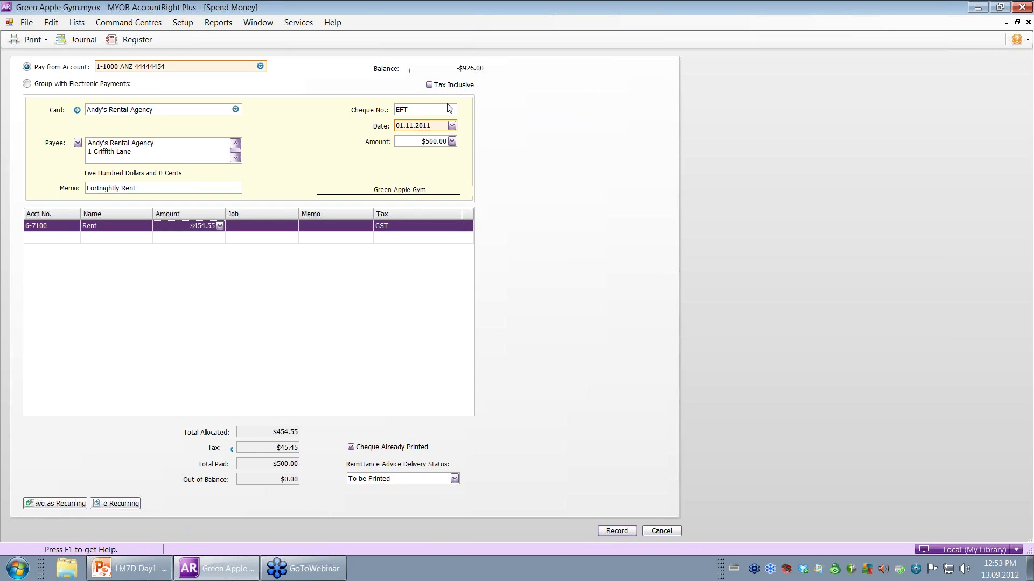
{"action": "left_click", "coordinate": [441, 87]}
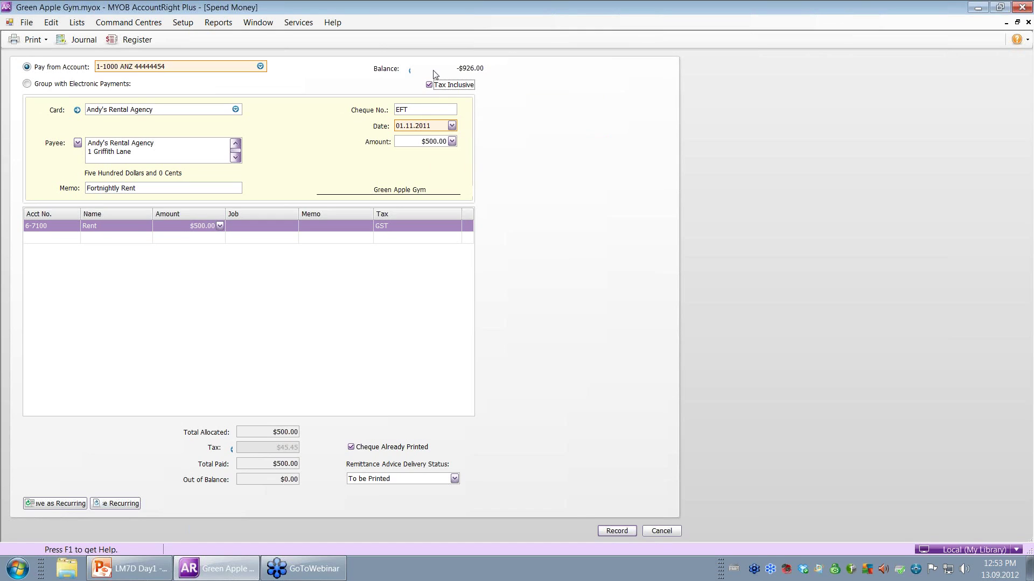
Set up the rent payment as a recurring transaction with a Fortnightly frequency starting on 01.11.2011
{"action": "left_click", "coordinate": [60, 505]}
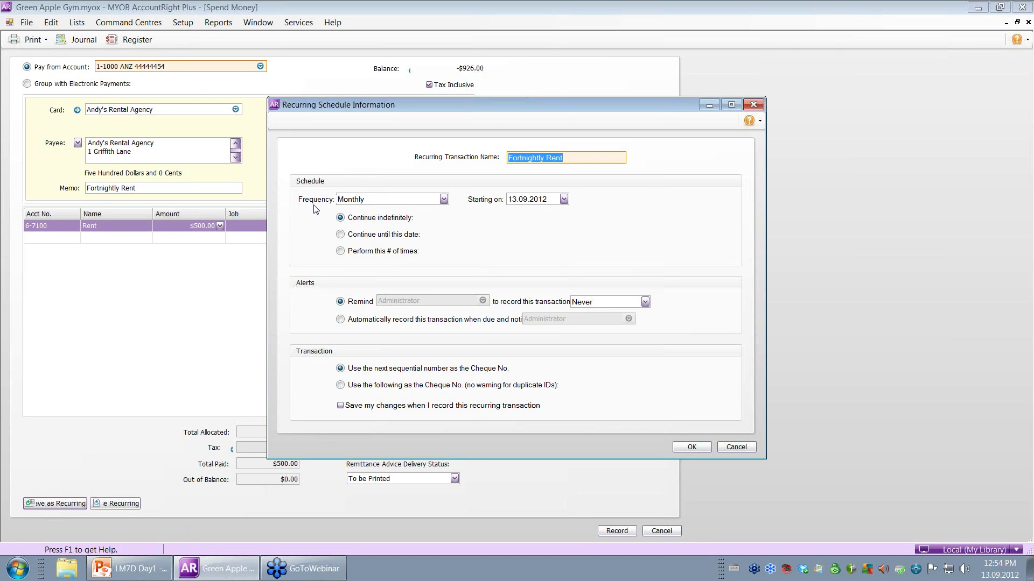
{"action": "left_click", "coordinate": [444, 199]}
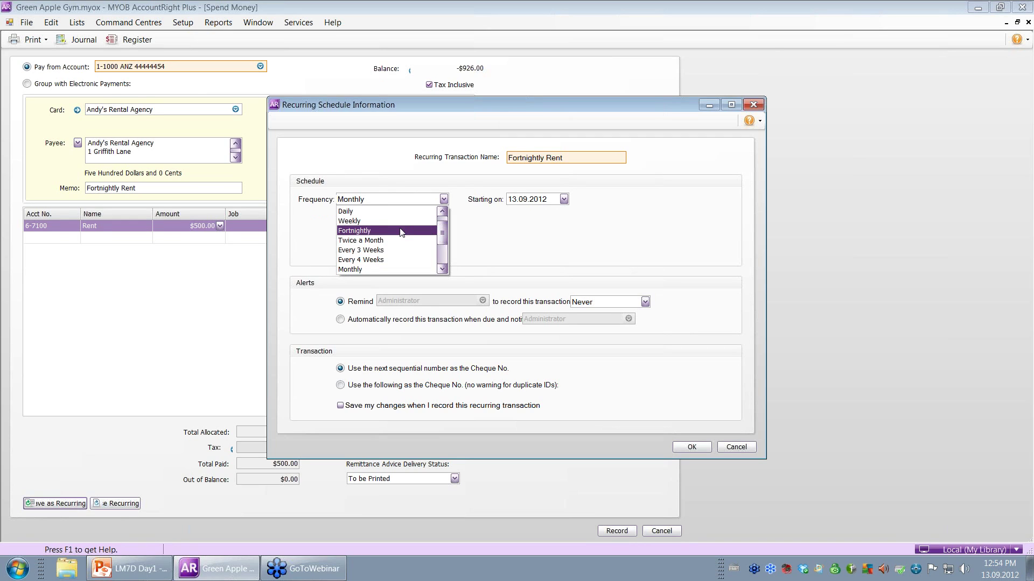
{"action": "left_click", "coordinate": [399, 232]}
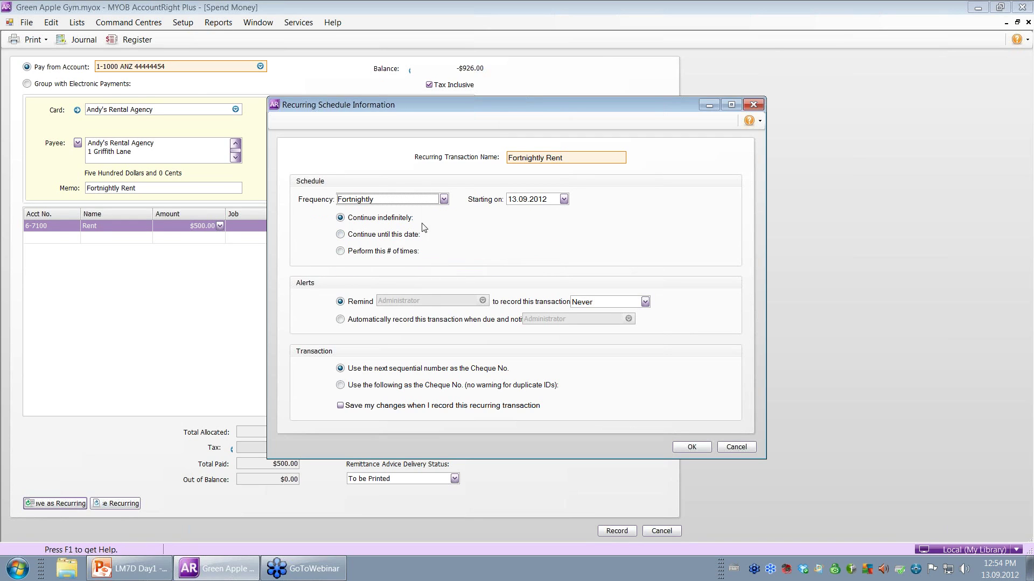
{"action": "left_click", "coordinate": [517, 200]}
{"action": "type", "text": "0111"}
{"action": "key", "text": "Down"}
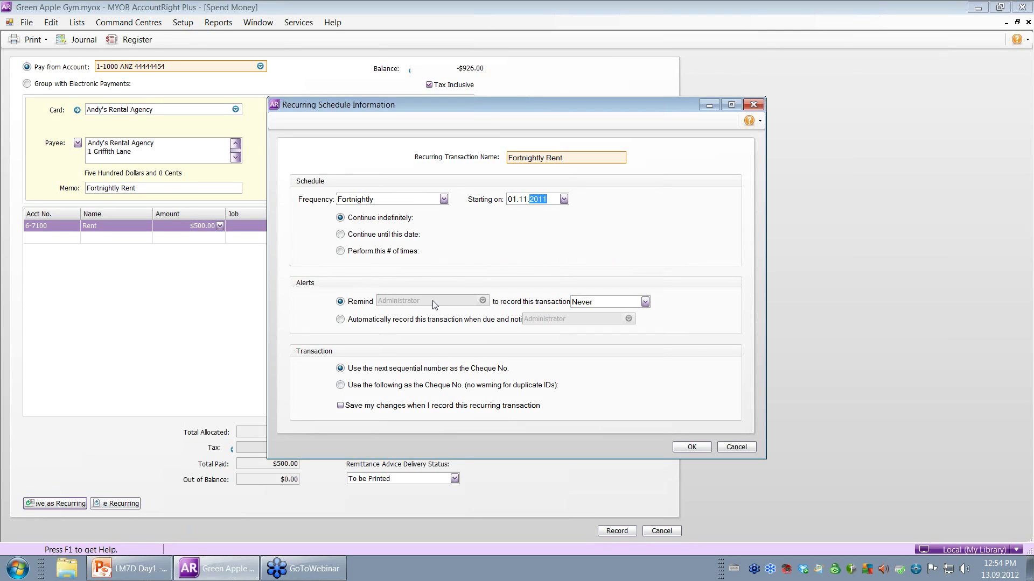
Use EFT as the recurring transaction's cheque number, enable saving changes when it is recorded, and save the schedule
{"action": "left_click", "coordinate": [339, 385]}
{"action": "left_click", "coordinate": [597, 386]}
{"action": "type", "text": "EFT"}
{"action": "left_click", "coordinate": [413, 407]}
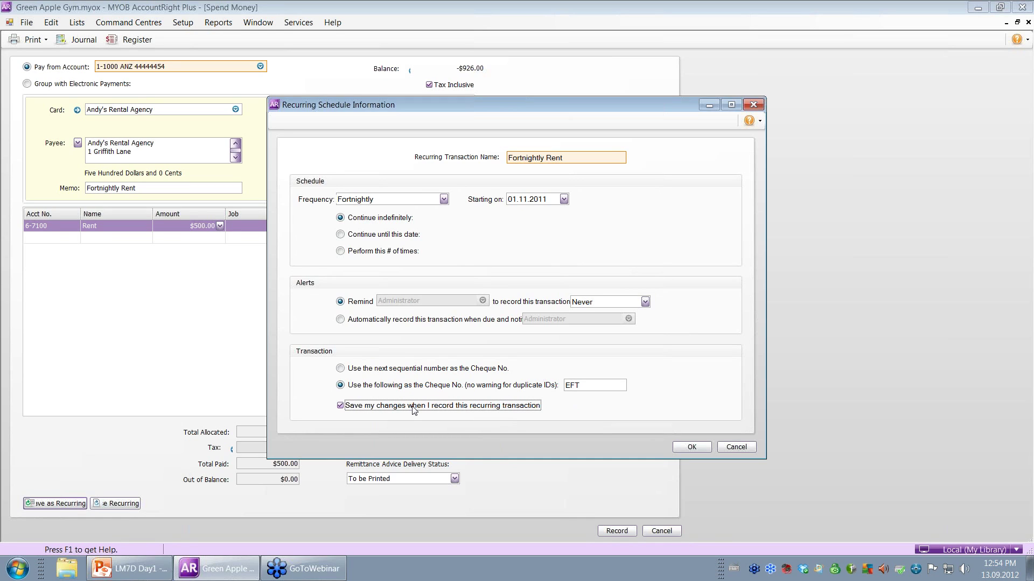
{"action": "left_click", "coordinate": [691, 448]}
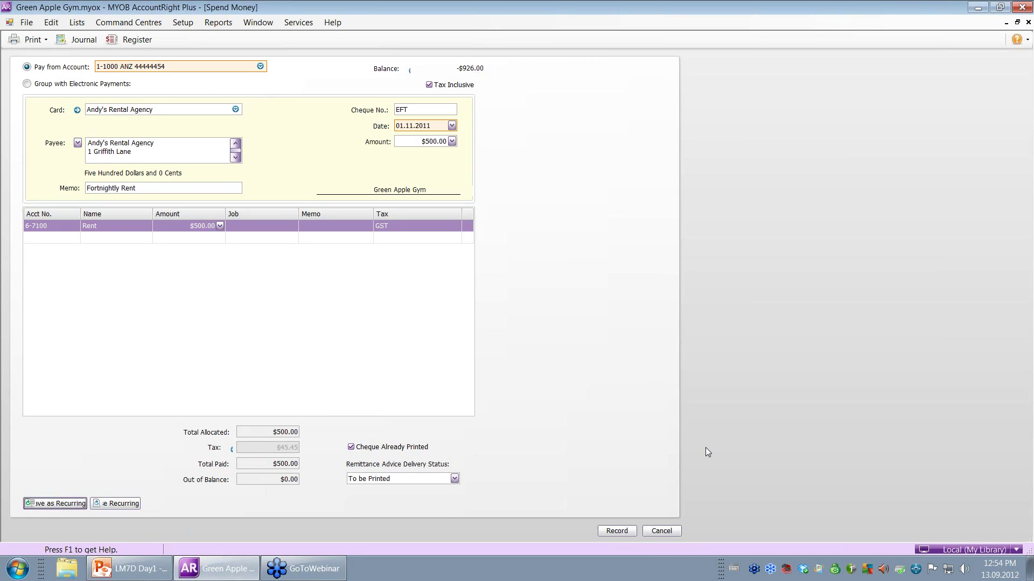
Record the $500 rent payment and close the Spend Money window
{"action": "left_click", "coordinate": [614, 531]}
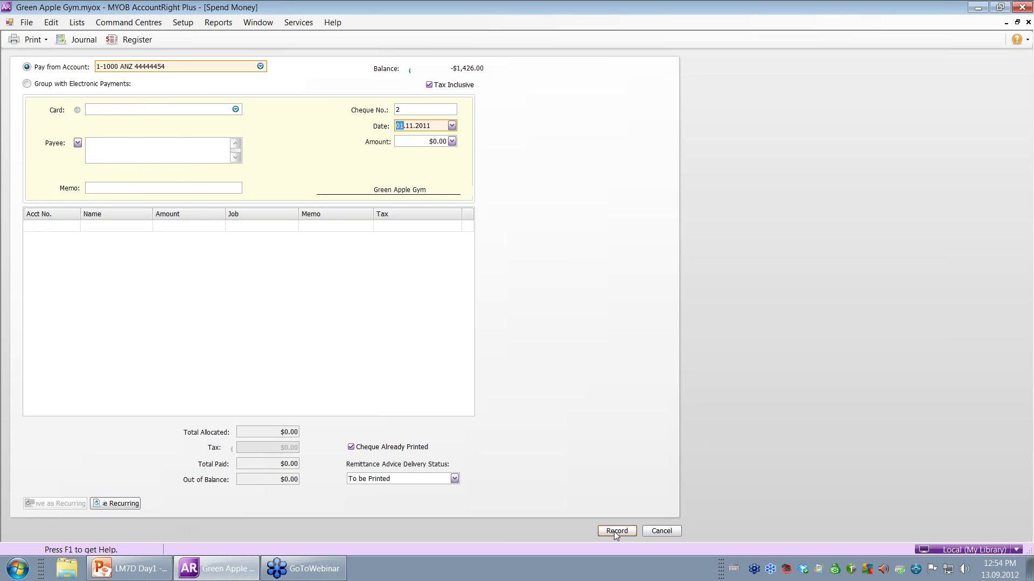
{"action": "left_click", "coordinate": [657, 533]}
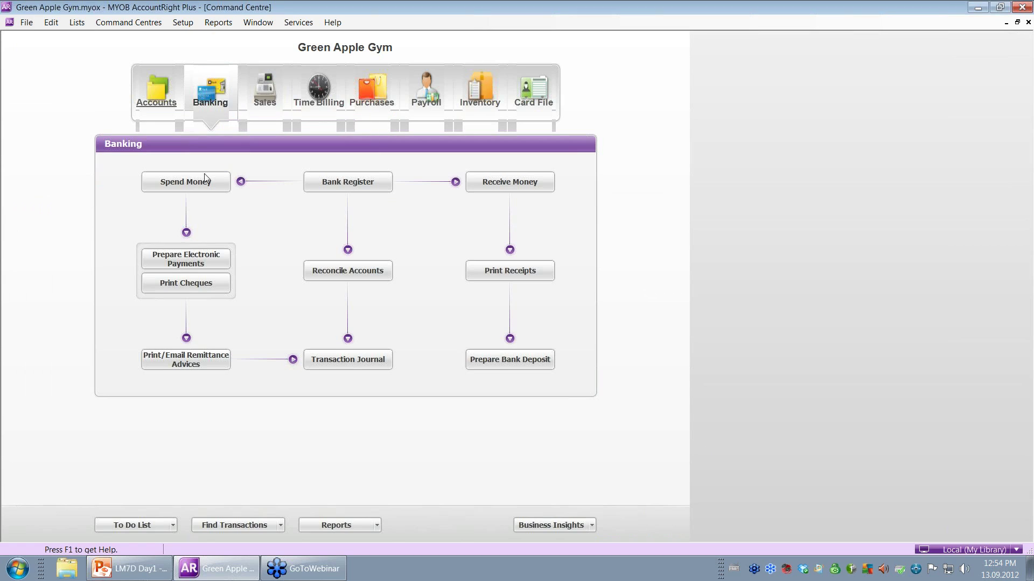
Create a Spend Money payment from the Fortnightly Rent recurring transaction, date it 14.11.2011, and record it
{"action": "left_click", "coordinate": [203, 188]}
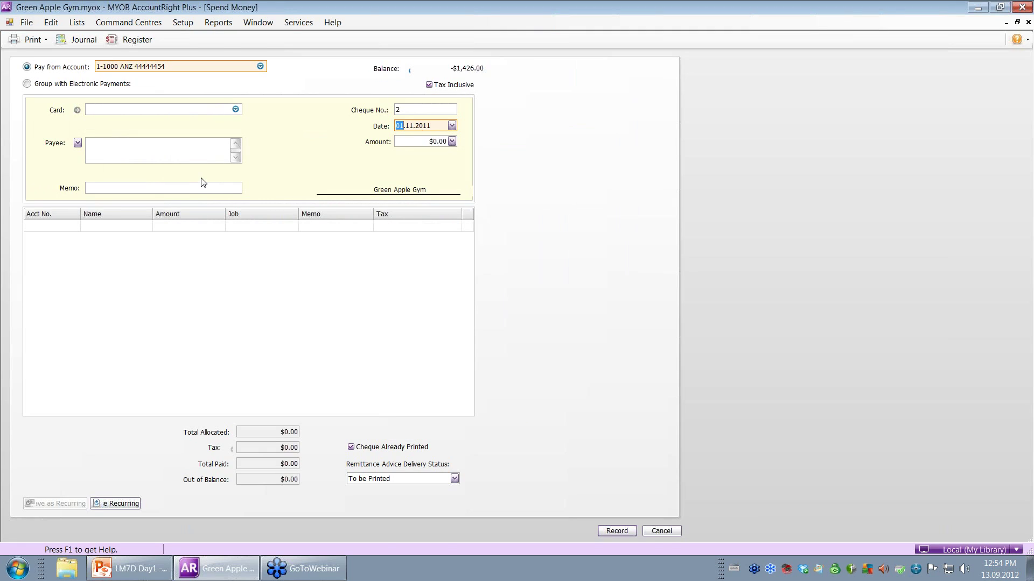
{"action": "left_click", "coordinate": [116, 508]}
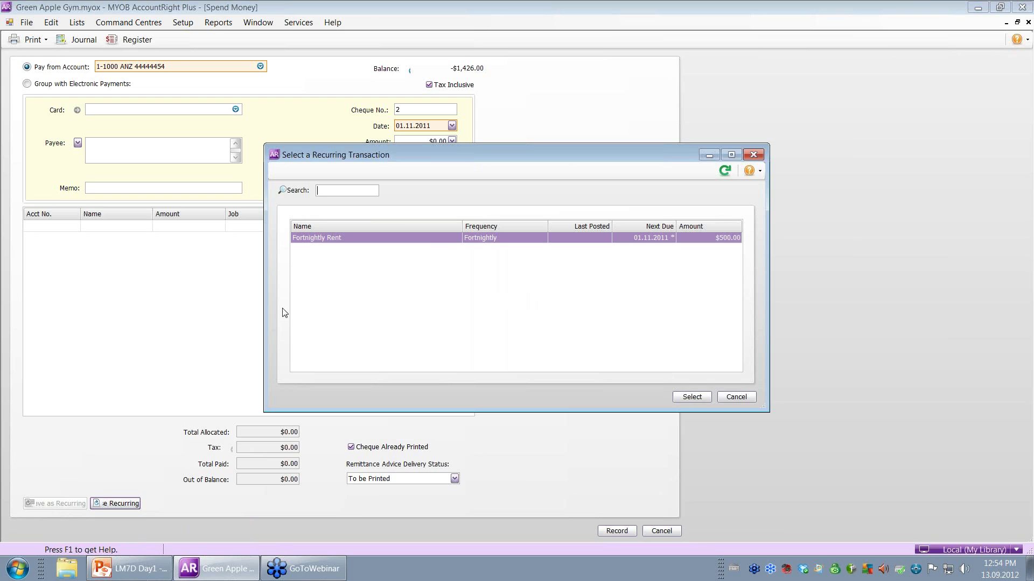
{"action": "left_click", "coordinate": [692, 397]}
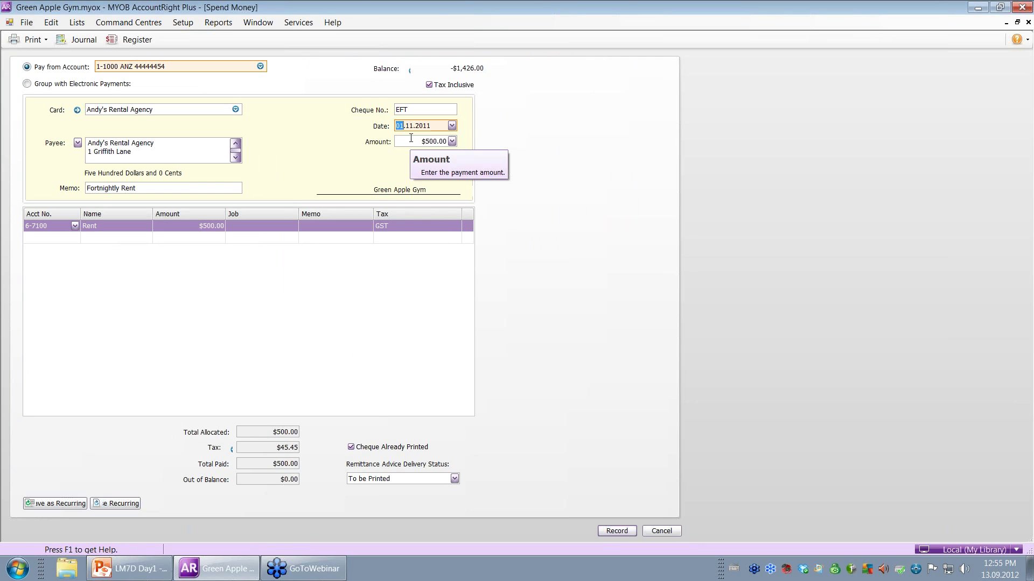
{"action": "key", "text": "Tab"}
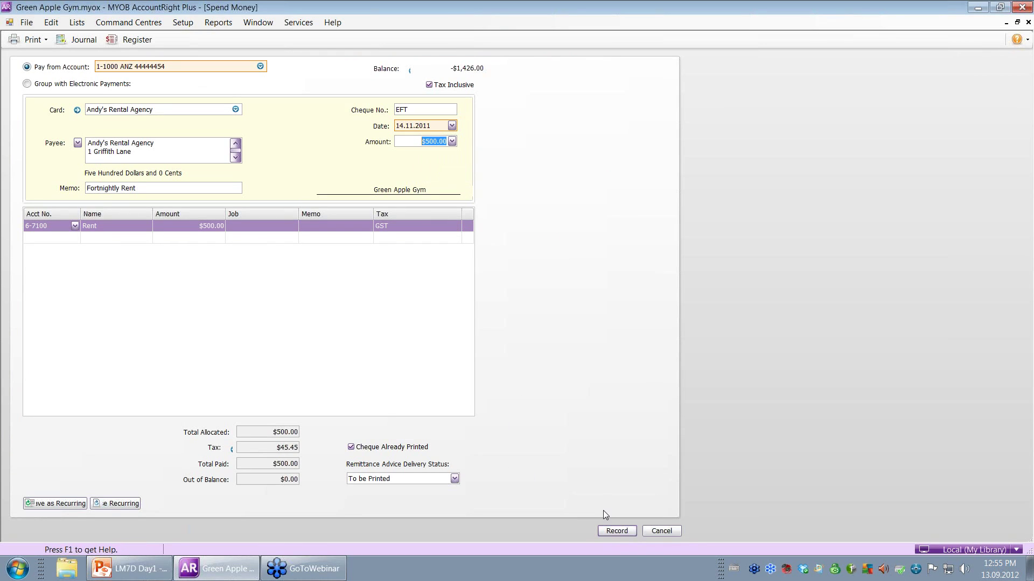
{"action": "left_click", "coordinate": [614, 533]}
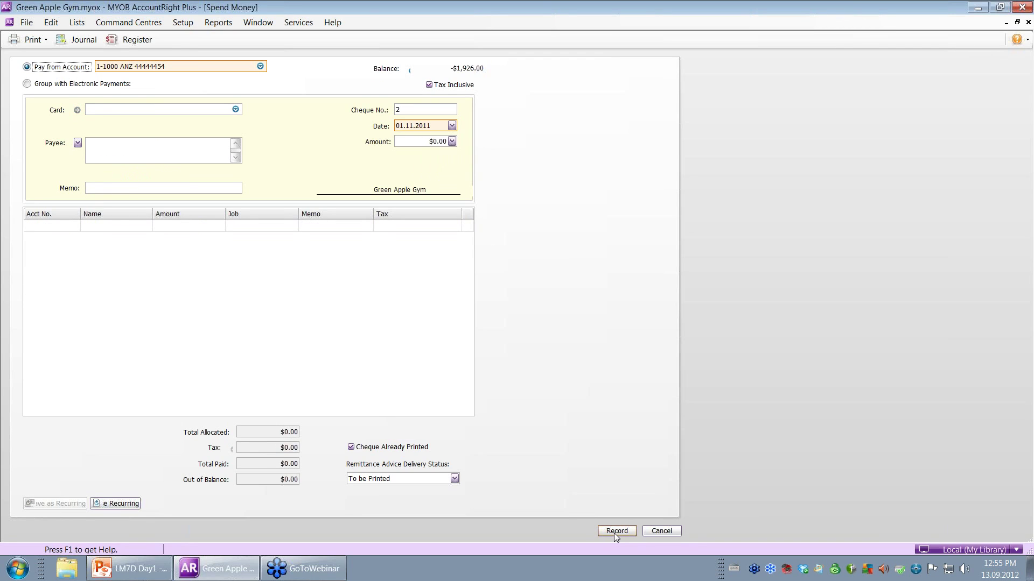
Close Spend Money, review the recorded withdrawals for the ANZ account in the Bank Register, and close the register
{"action": "left_click", "coordinate": [661, 531]}
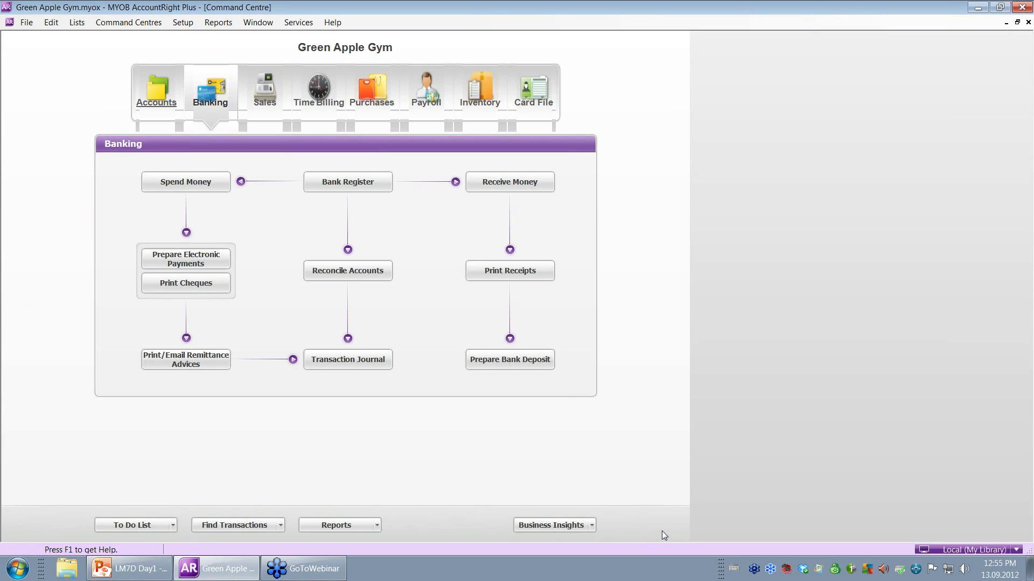
{"action": "left_click", "coordinate": [355, 188]}
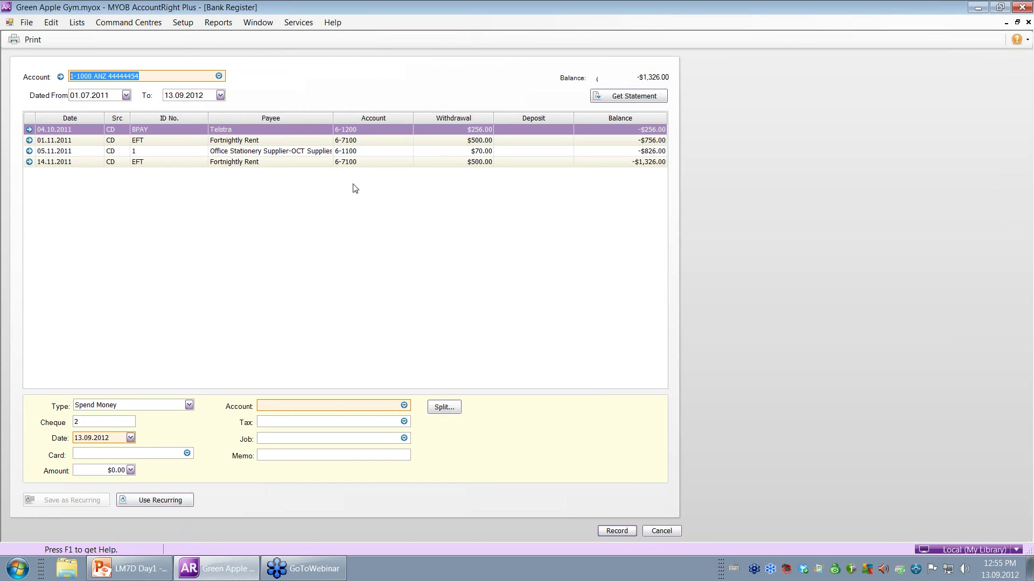
{"action": "left_click", "coordinate": [267, 129]}
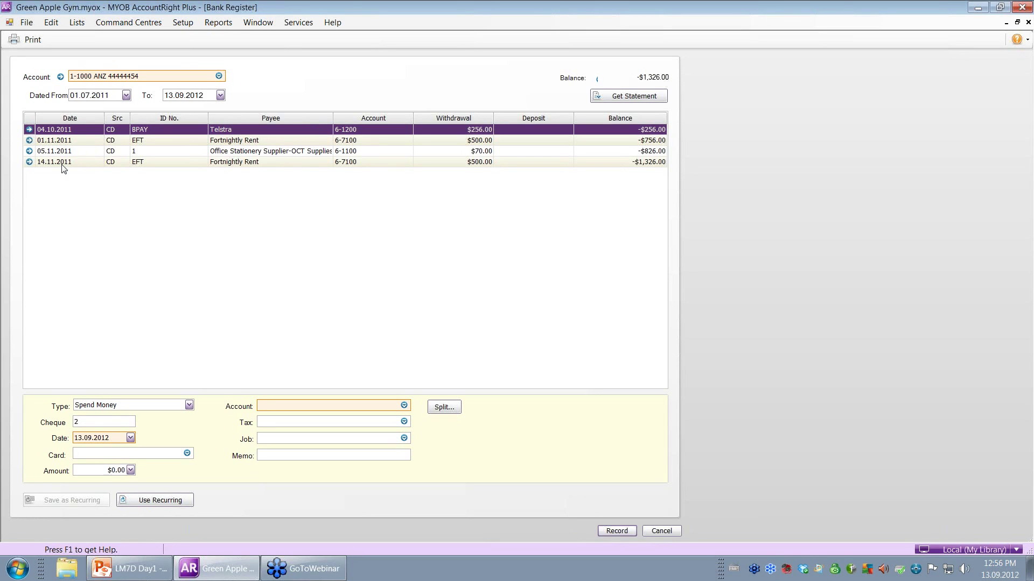
{"action": "left_click", "coordinate": [661, 531]}
Review the Disbursements entries in the Transaction Journal dated from 01.07.2011, and close the journal
{"action": "left_click", "coordinate": [345, 358]}
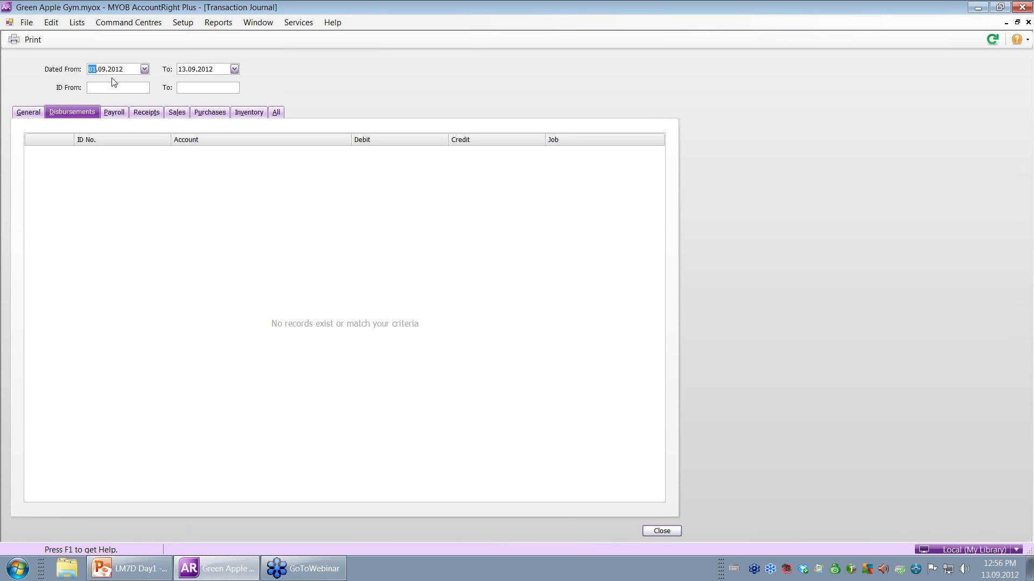
{"action": "left_click", "coordinate": [106, 71]}
{"action": "key", "text": "Right"}
{"action": "type", "text": "2011"}
{"action": "key", "text": "Tab"}
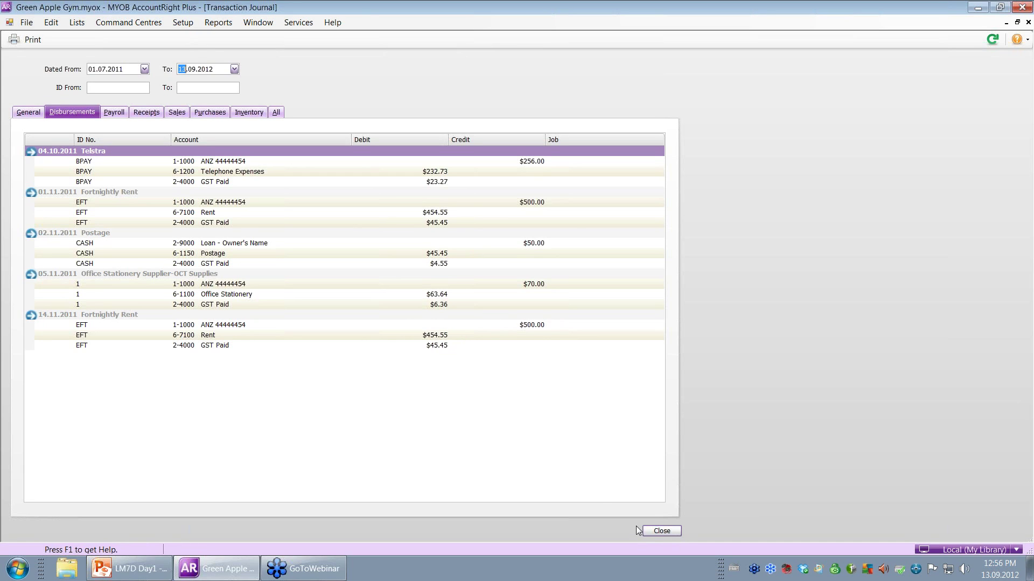
{"action": "left_click", "coordinate": [652, 532]}
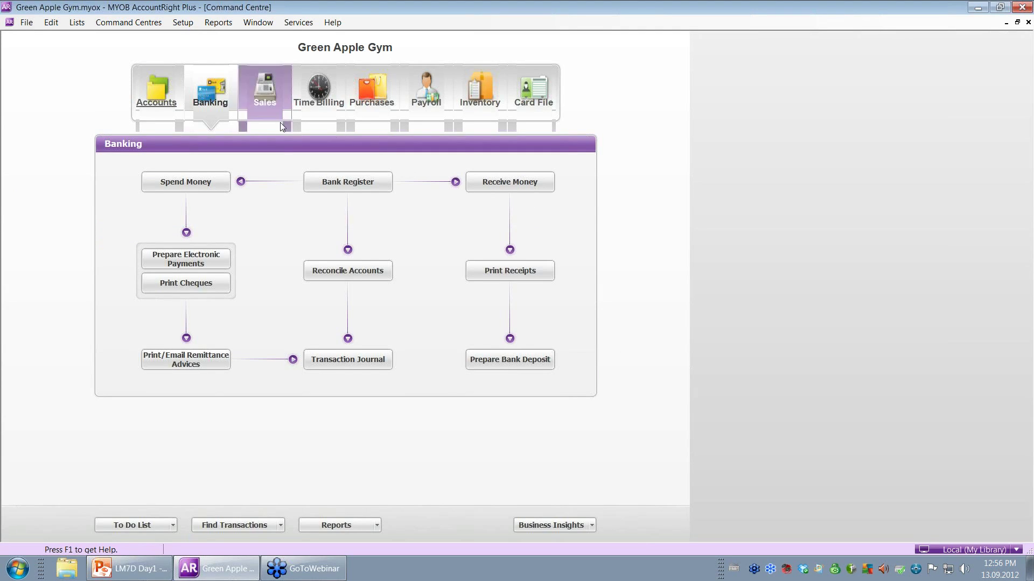
Open a Receive Money entry and choose American Express as its payment method
{"action": "left_click", "coordinate": [510, 183]}
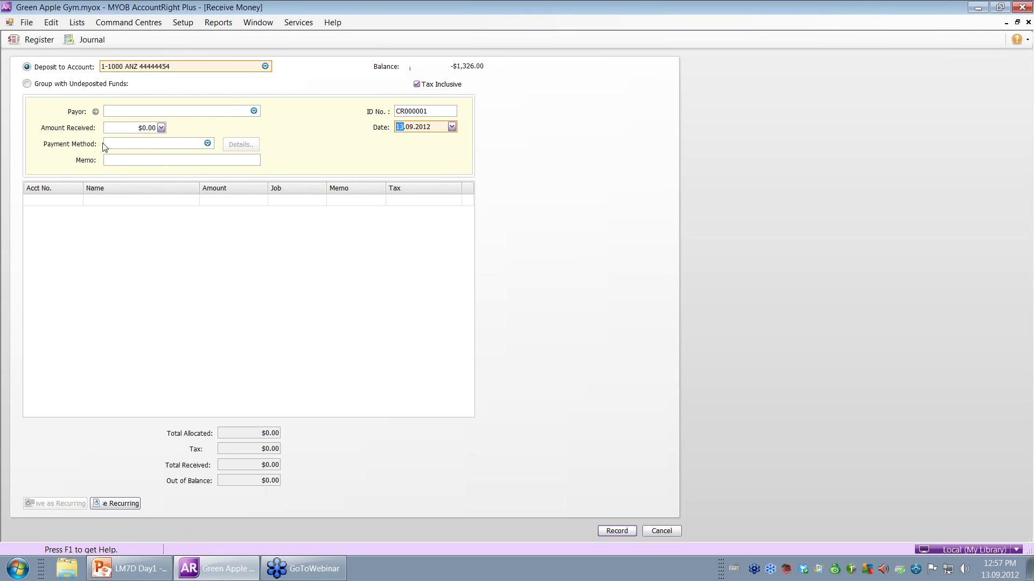
{"action": "left_click", "coordinate": [207, 143]}
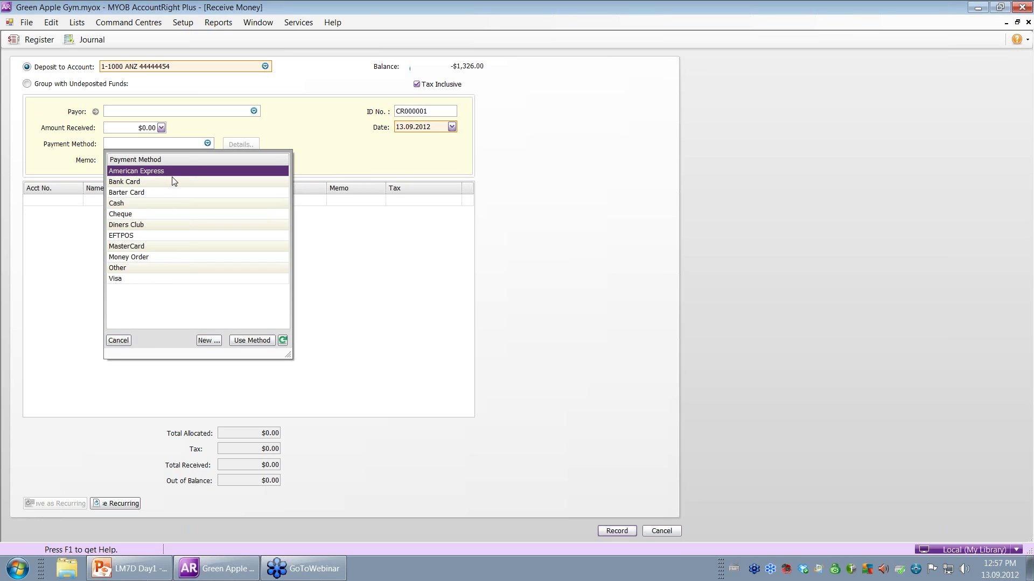
{"action": "double_click", "coordinate": [208, 170]}
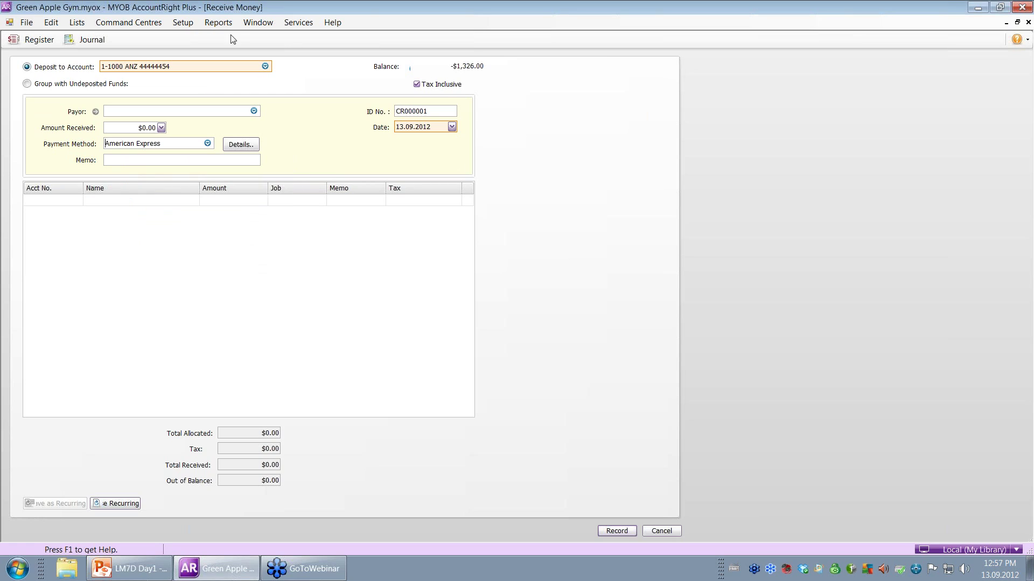
Examine the Payment Methods list in Sales & Purchases Information and close it
{"action": "left_click", "coordinate": [78, 23]}
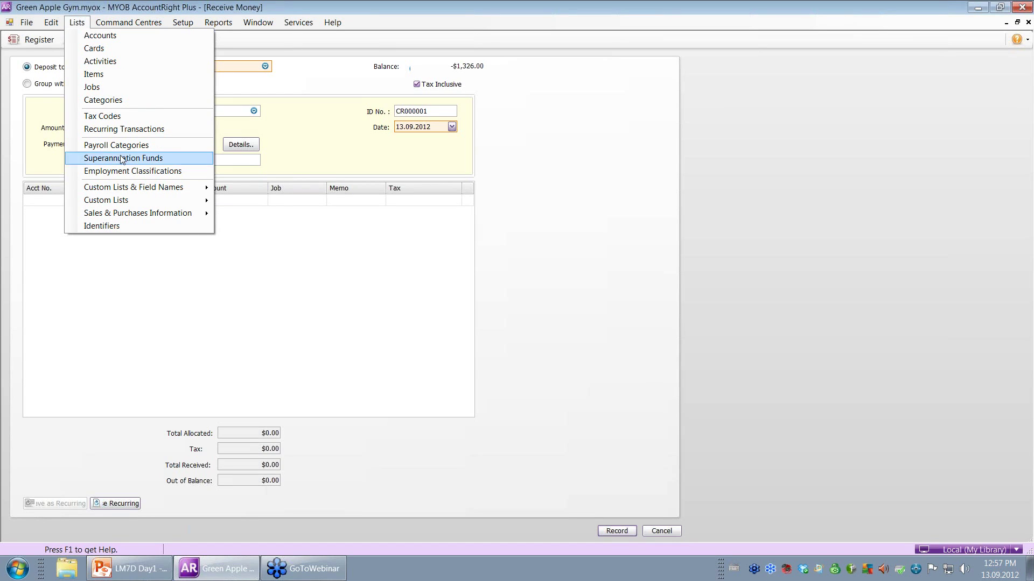
{"action": "mouse_move", "coordinate": [128, 217]}
{"action": "left_click", "coordinate": [259, 253]}
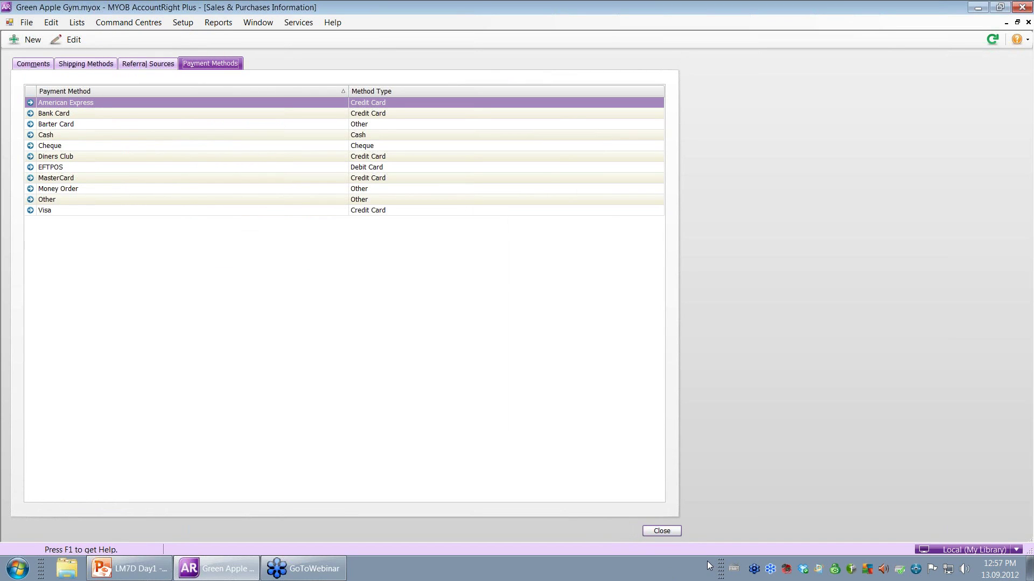
{"action": "left_click", "coordinate": [670, 530]}
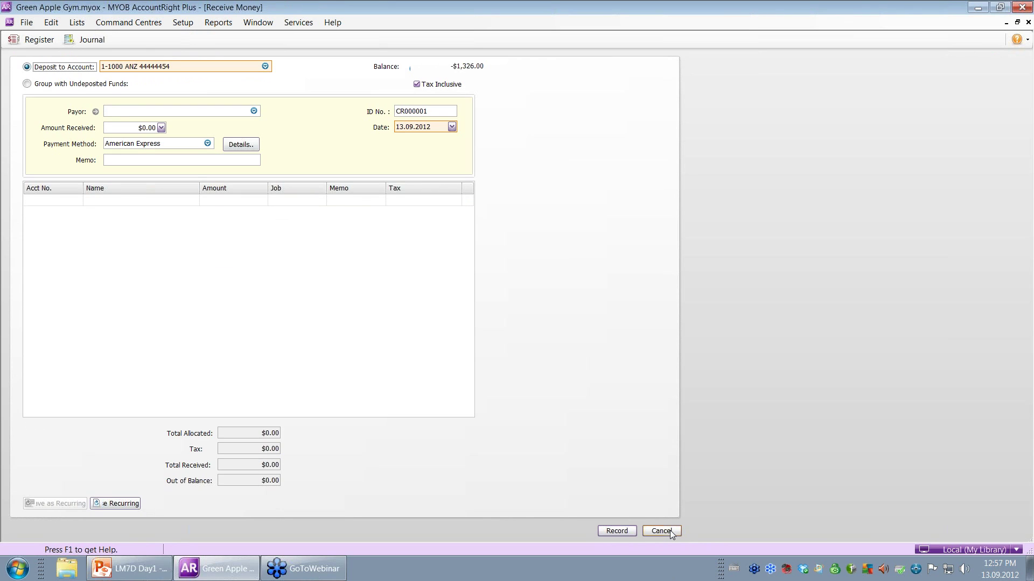
Close the Receive Money entry without recording it, check which receipts are waiting to print, and close that review
{"action": "left_click", "coordinate": [662, 530]}
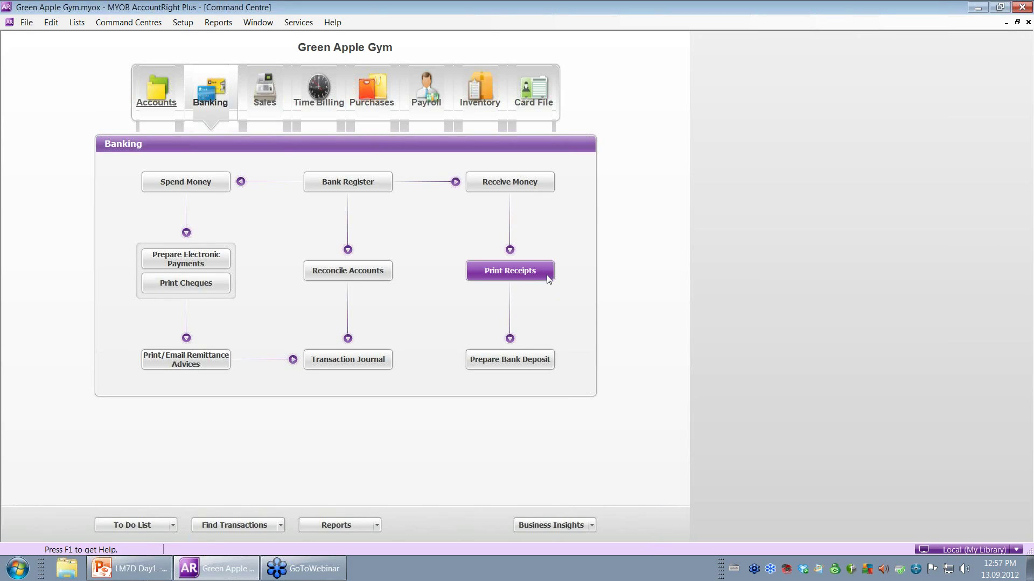
{"action": "left_click", "coordinate": [531, 270]}
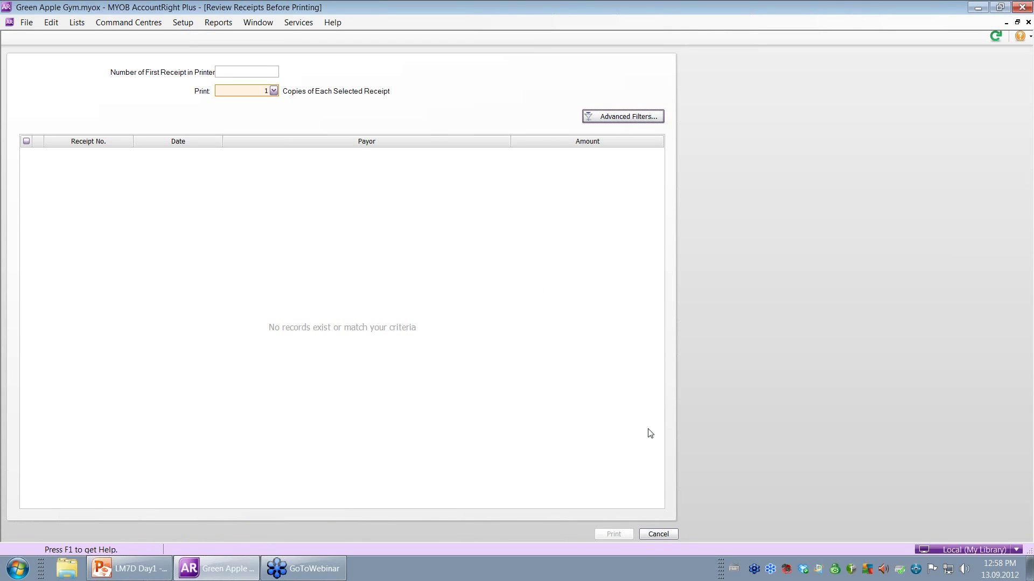
{"action": "left_click", "coordinate": [658, 534]}
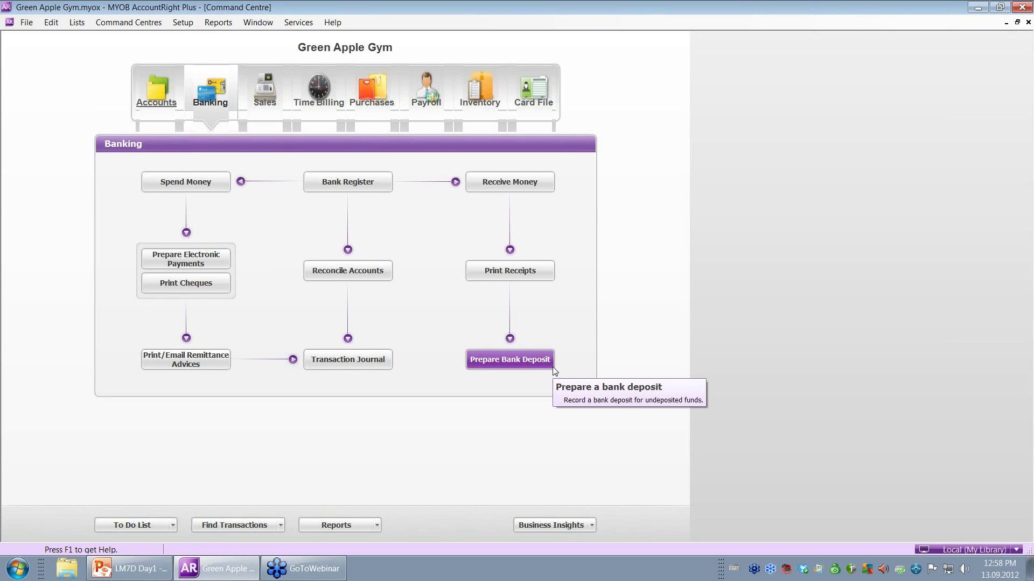
Start a Receive Money entry for $30,000 with payment method Cash and the memo "Cash Injection"
{"action": "left_click", "coordinate": [510, 185]}
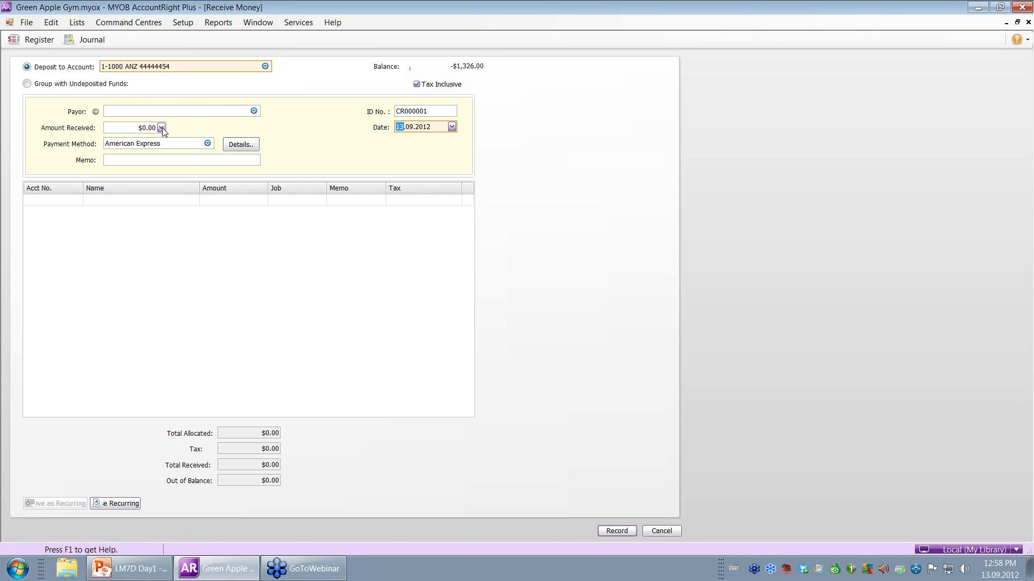
{"action": "left_click", "coordinate": [125, 127]}
{"action": "type", "text": "30000"}
{"action": "key", "text": "Tab"}
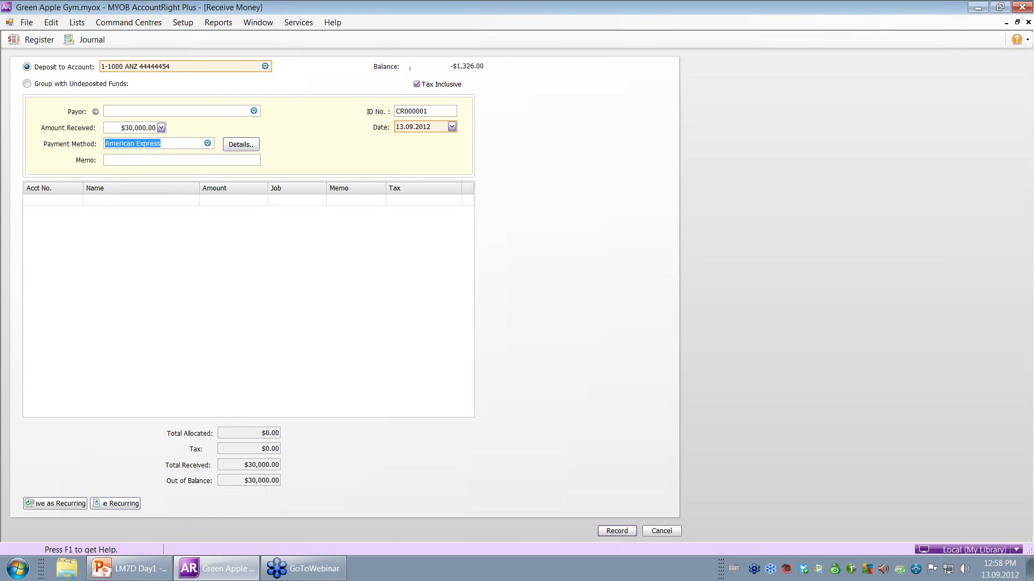
{"action": "type", "text": "Cas"}
{"action": "left_click", "coordinate": [200, 161]}
{"action": "type", "text": "Cas"}
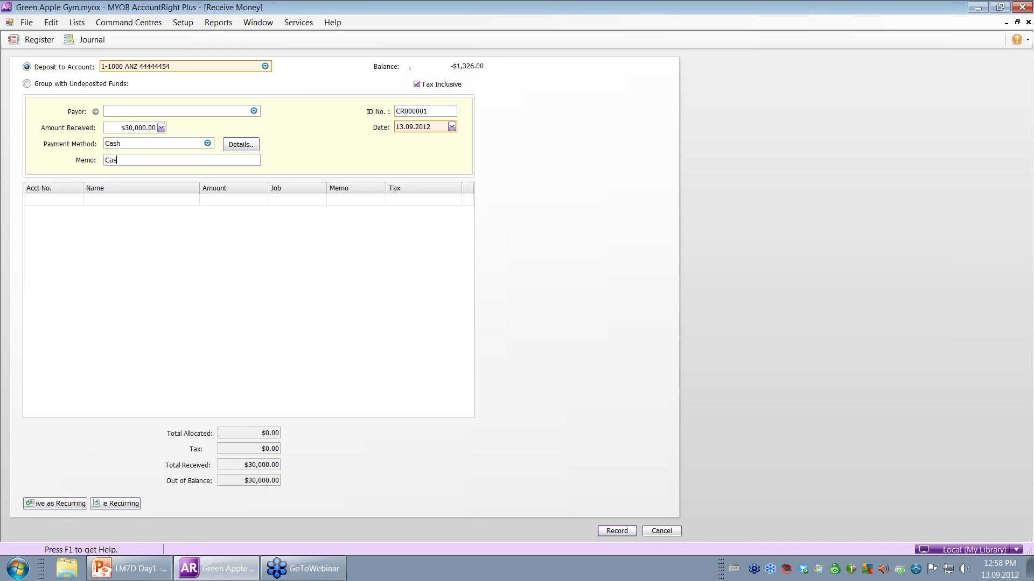
{"action": "type", "text": "h Injection"}
Date the cash injection receipt 01.10.2011
{"action": "left_click_drag", "start_coordinate": [431, 126], "coordinate": [397, 126]}
{"action": "type", "text": "11"}
{"action": "left_click", "coordinate": [401, 127]}
{"action": "double_click", "coordinate": [401, 127]}
{"action": "key", "text": "Right"}
{"action": "type", "text": "10.2011"}
{"action": "key", "text": "Tab"}
Allocate the full $30,000 to account 3-1000 Owner's Equity, record the receipt, and close Receive Money
{"action": "key", "text": "Tab"}
{"action": "key", "text": "Tab"}
{"action": "key", "text": "Tab"}
{"action": "key", "text": "Tab"}
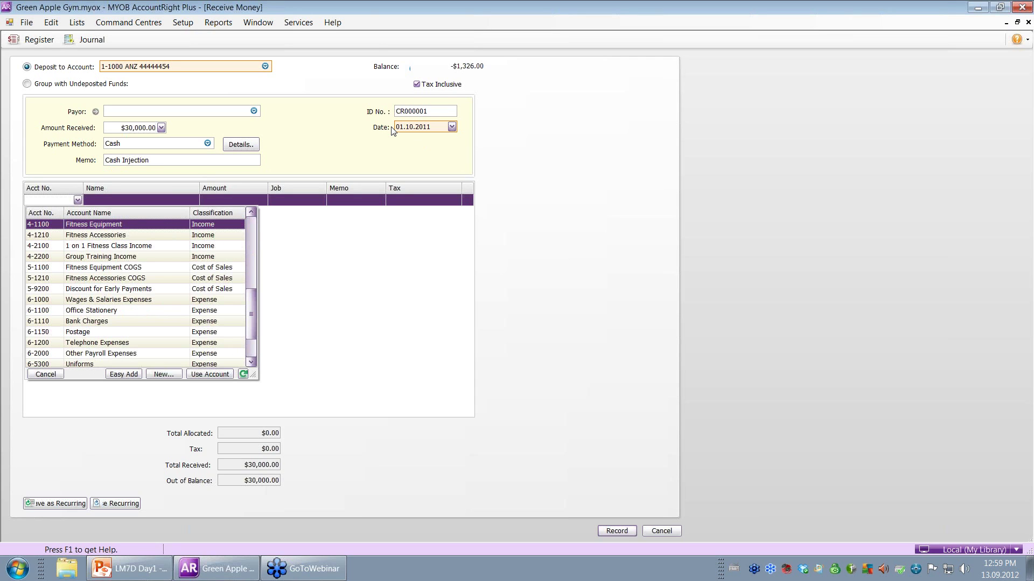
{"action": "type", "text": "3-1000"}
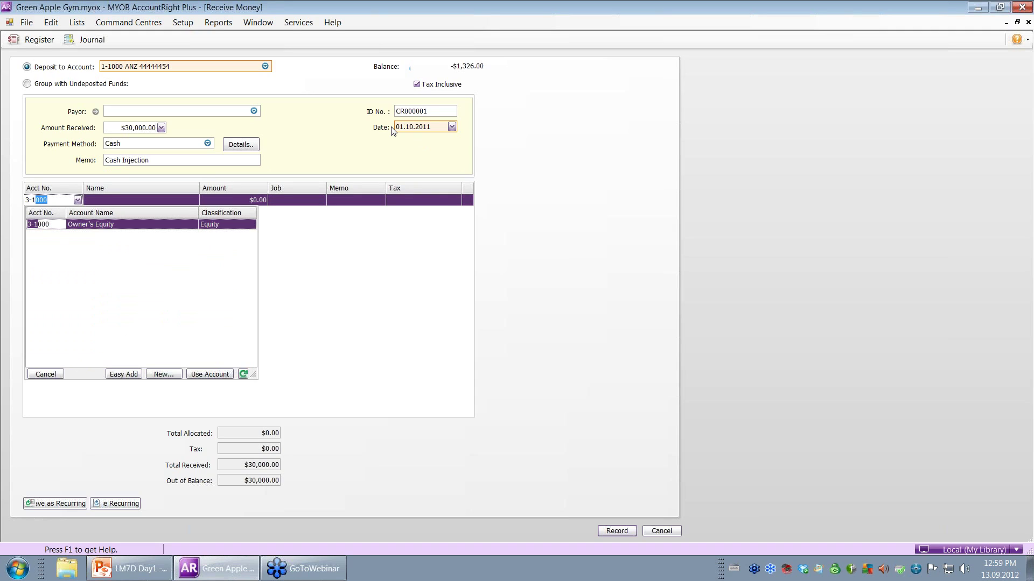
{"action": "key", "text": "Tab"}
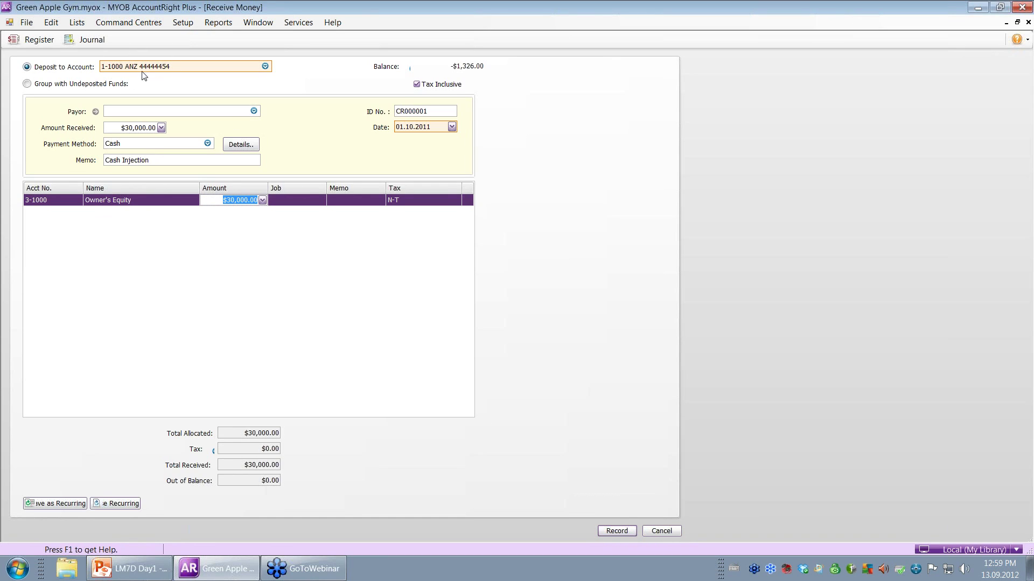
{"action": "left_click", "coordinate": [616, 531]}
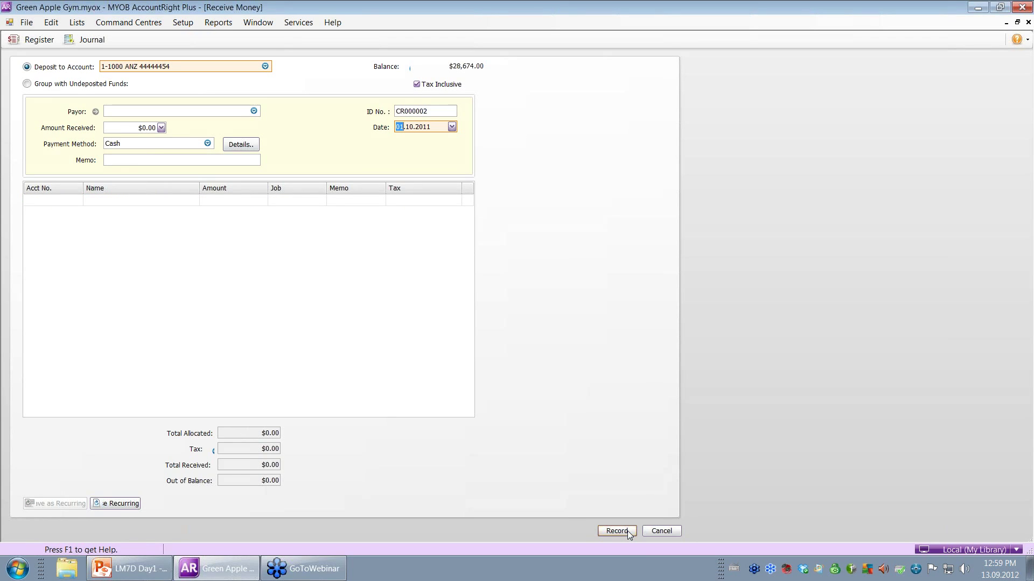
{"action": "left_click", "coordinate": [662, 531]}
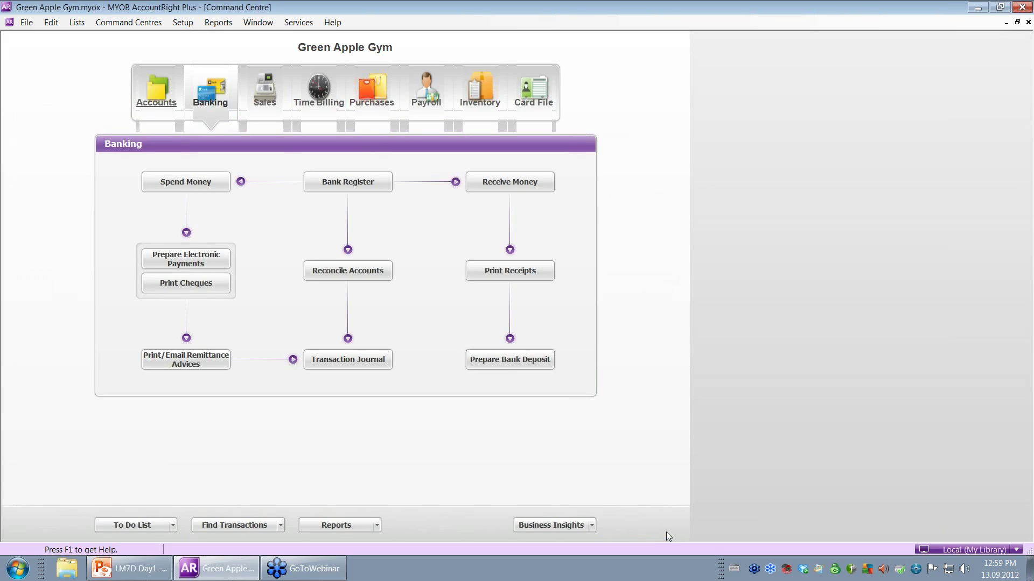
Review the $30,000 receipt in the list of receipts to print, and close the list without printing
{"action": "left_click", "coordinate": [520, 271]}
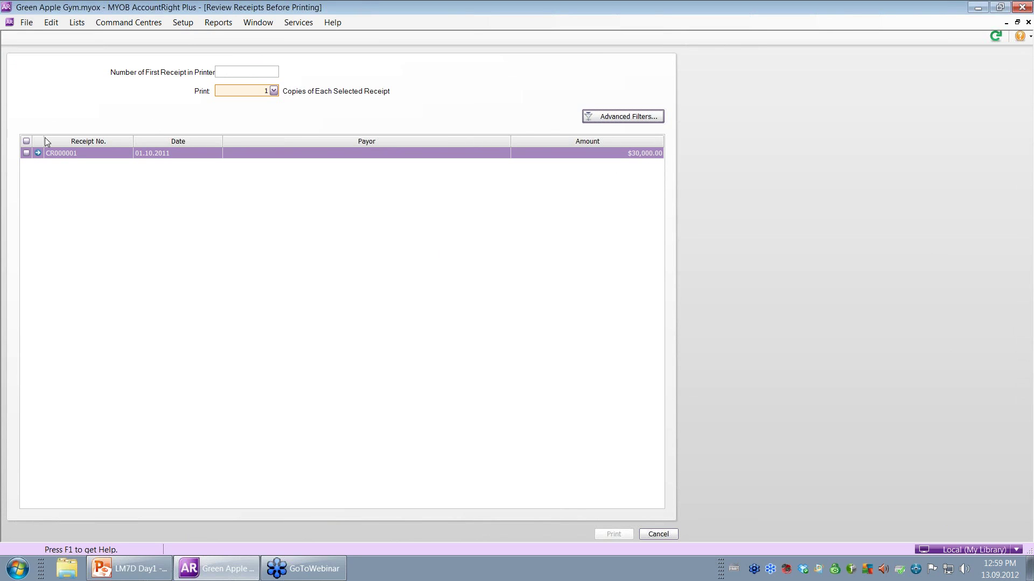
{"action": "left_click", "coordinate": [29, 154]}
{"action": "left_click", "coordinate": [29, 153]}
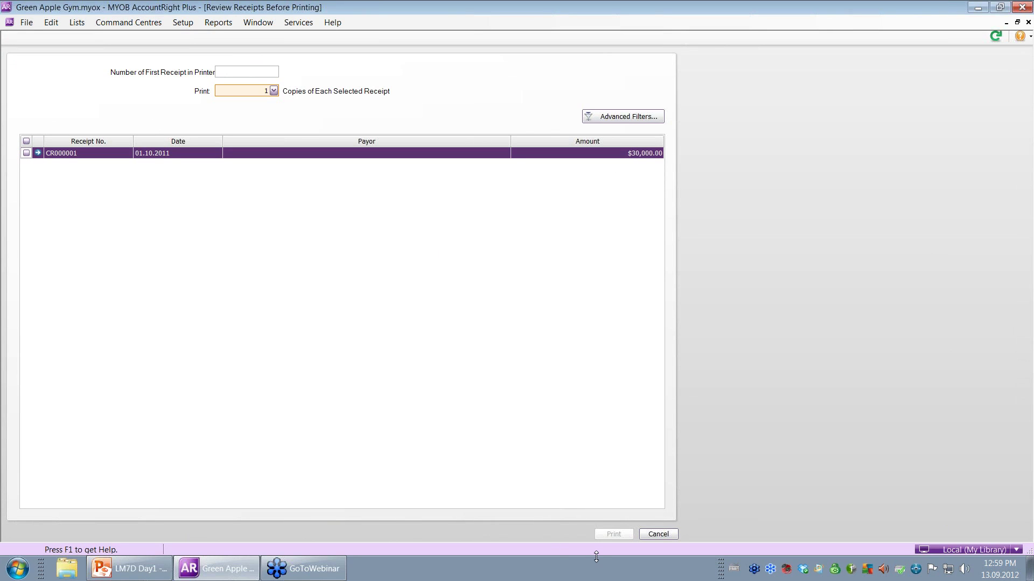
{"action": "left_click", "coordinate": [659, 535]}
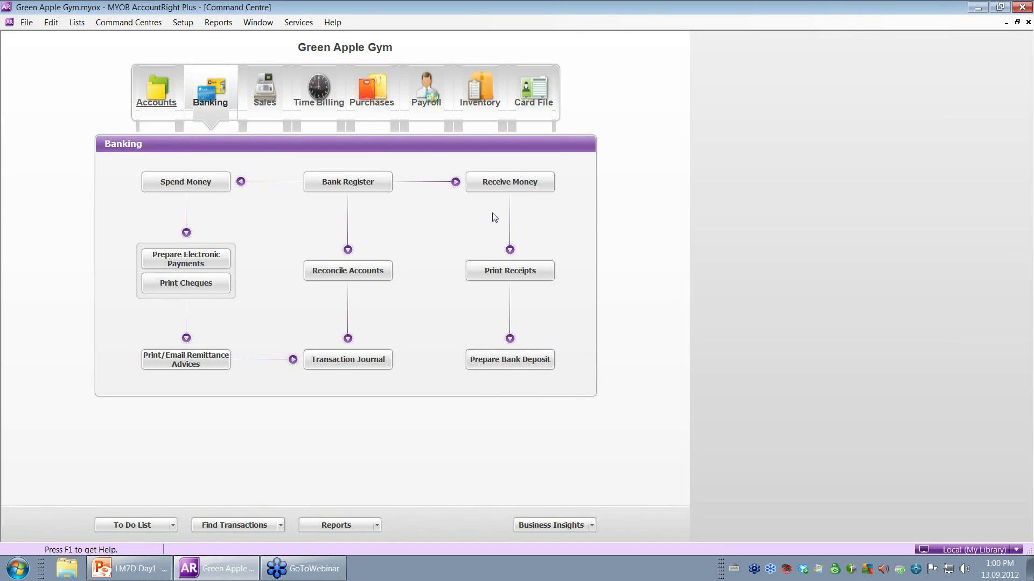
Examine the Group with Undeposited Funds option in a new Receive Money entry, and close it without recording anything
{"action": "left_click", "coordinate": [506, 183]}
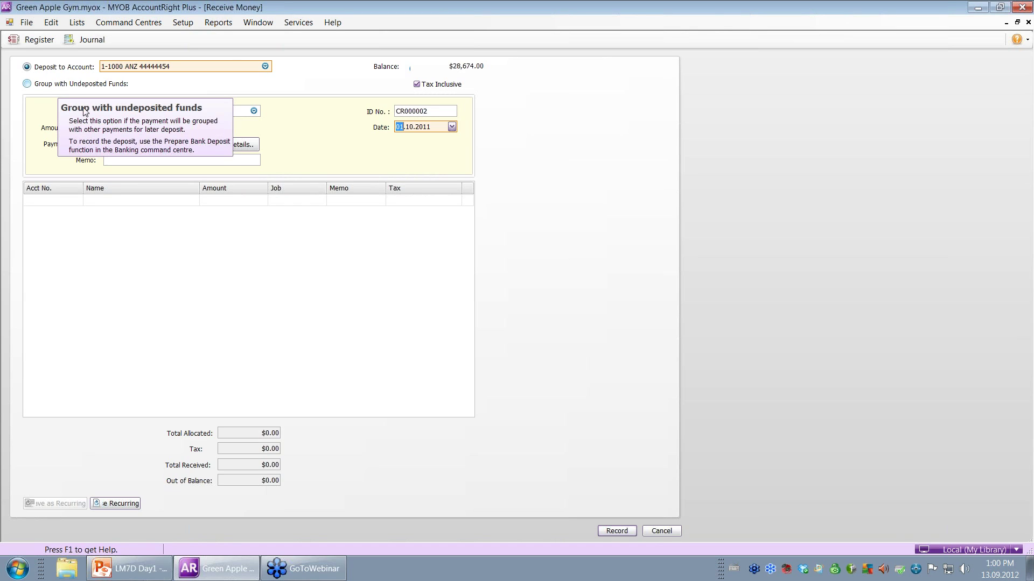
{"action": "left_click", "coordinate": [617, 531]}
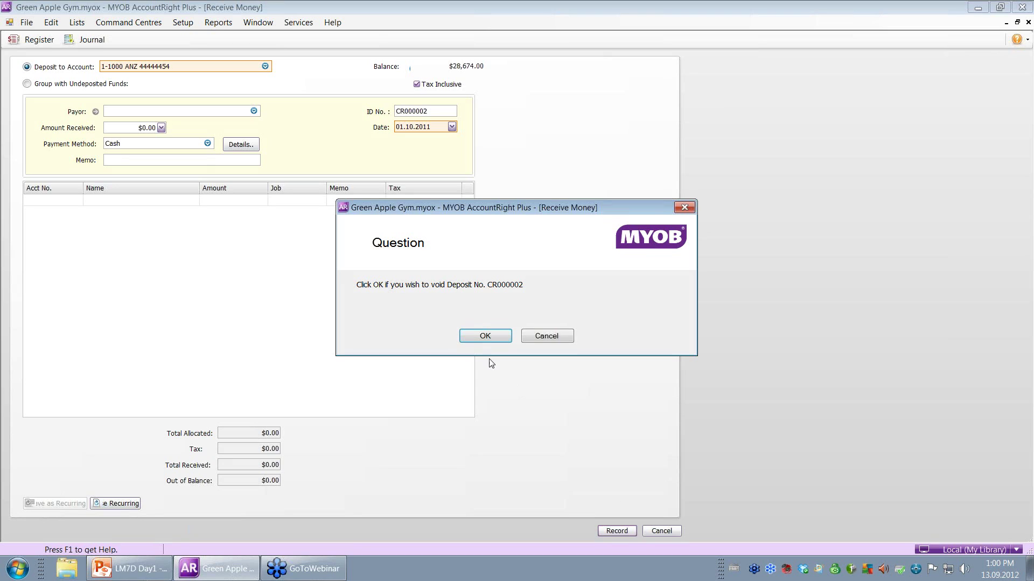
{"action": "left_click", "coordinate": [547, 336]}
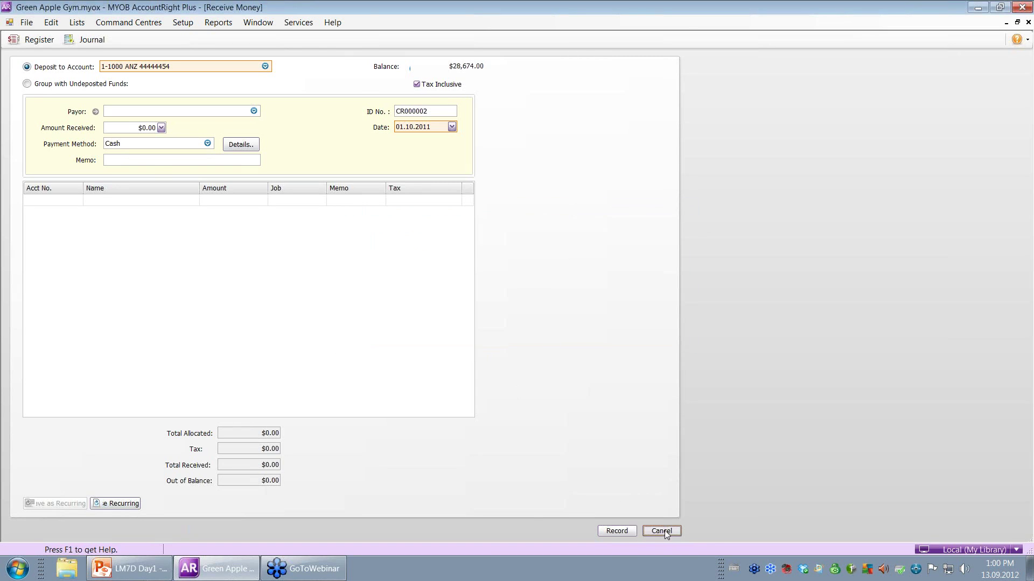
{"action": "left_click", "coordinate": [662, 531]}
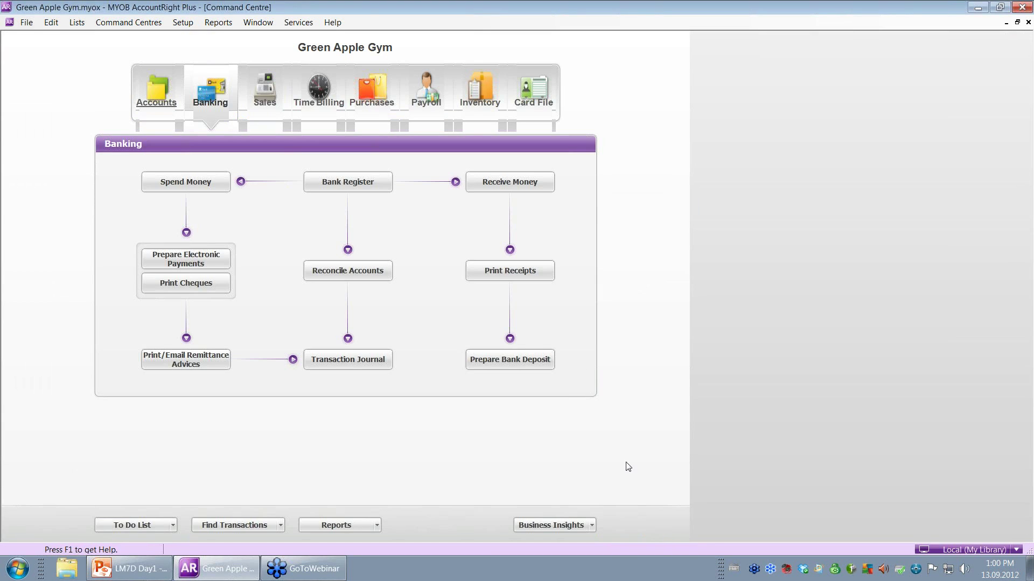
Look over the Prepare Bank Deposit and Prepare Electronic Payments windows, closing each without processing anything
{"action": "left_click", "coordinate": [485, 360]}
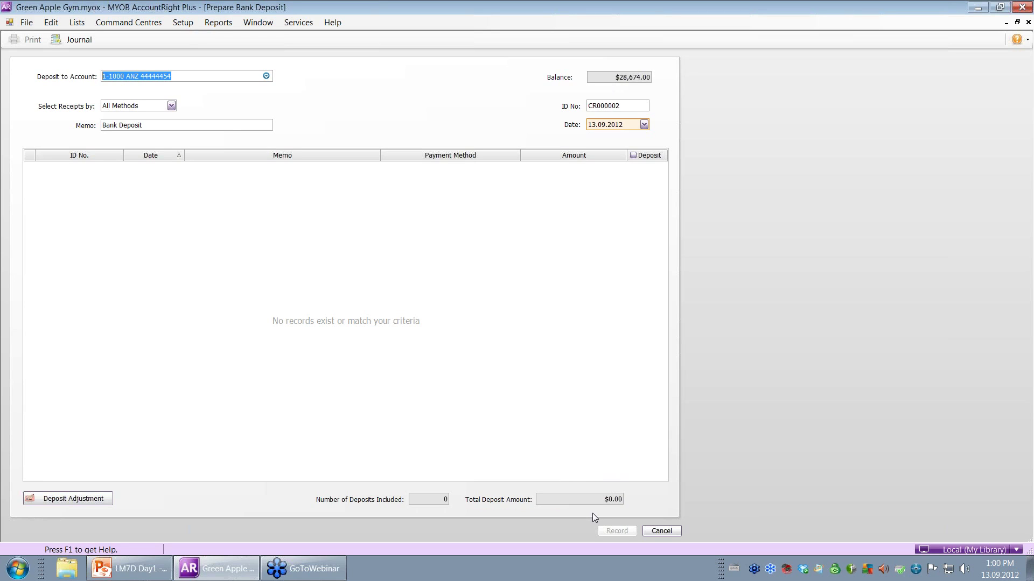
{"action": "left_click", "coordinate": [662, 532]}
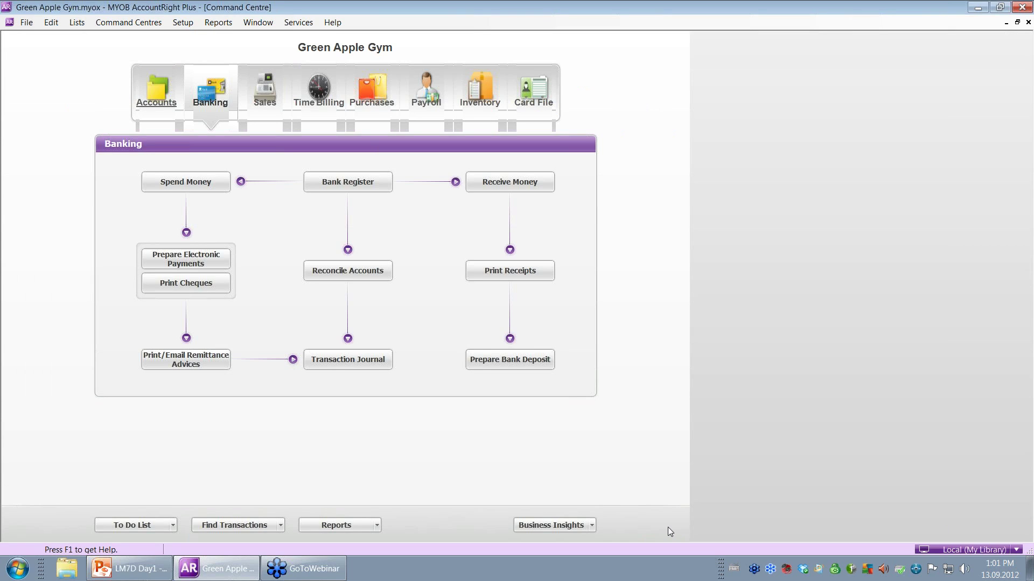
{"action": "left_click", "coordinate": [217, 265]}
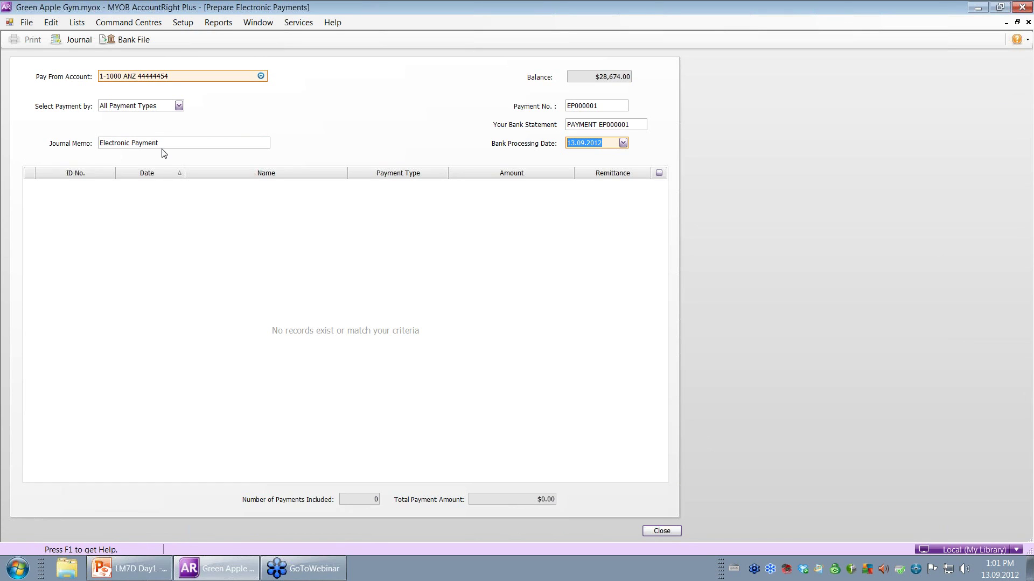
{"action": "left_click", "coordinate": [674, 533]}
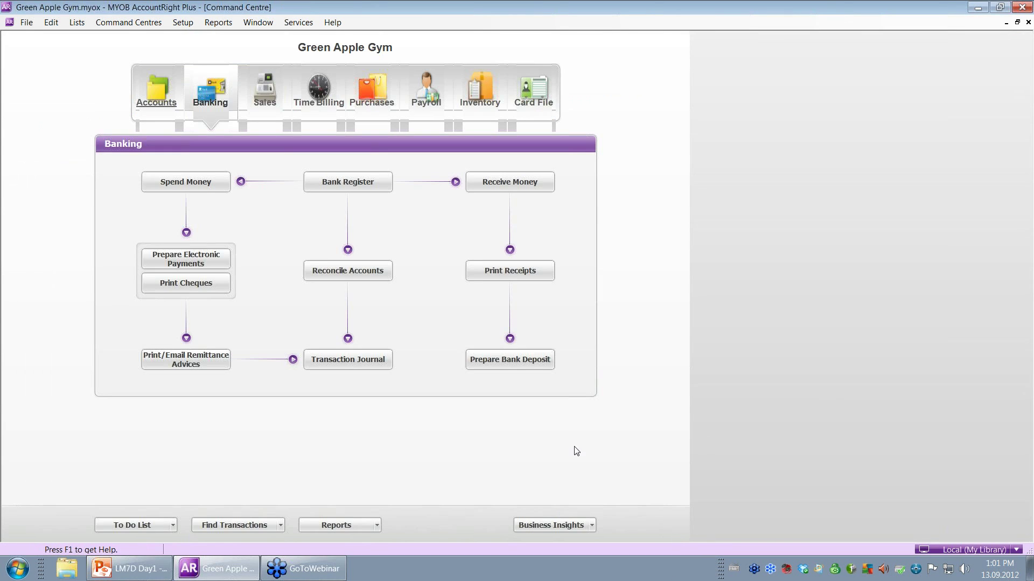
Examine the banking details of the 1-1000 ANZ account from the asset accounts list, and close the account and list
{"action": "left_click", "coordinate": [154, 100]}
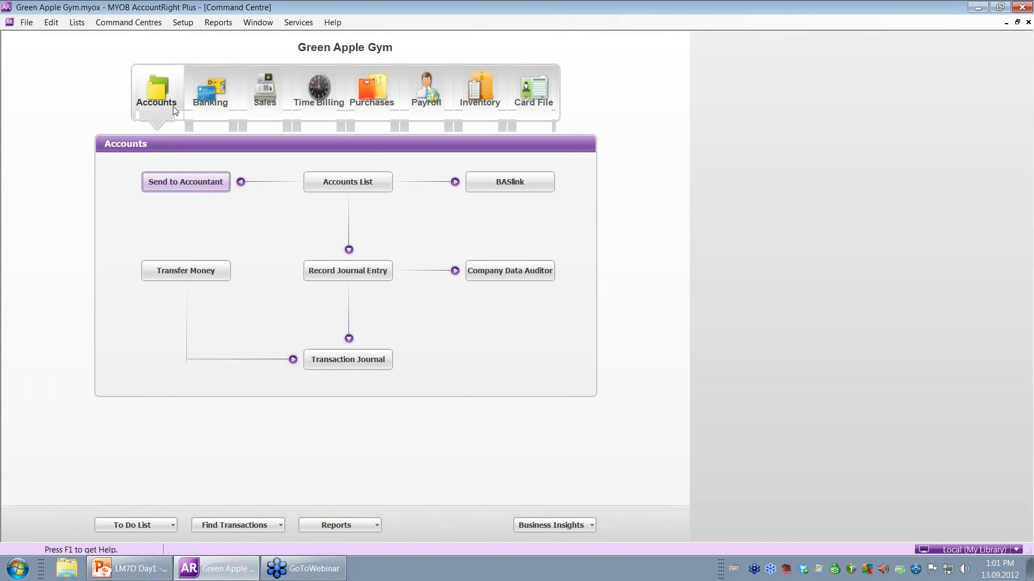
{"action": "left_click", "coordinate": [334, 180]}
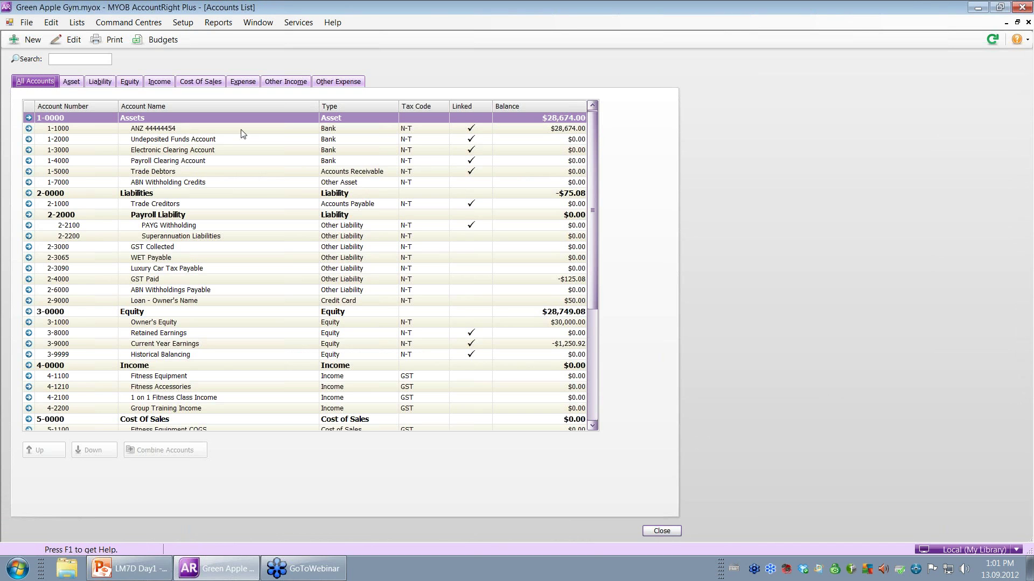
{"action": "left_click", "coordinate": [71, 83]}
{"action": "double_click", "coordinate": [159, 129]}
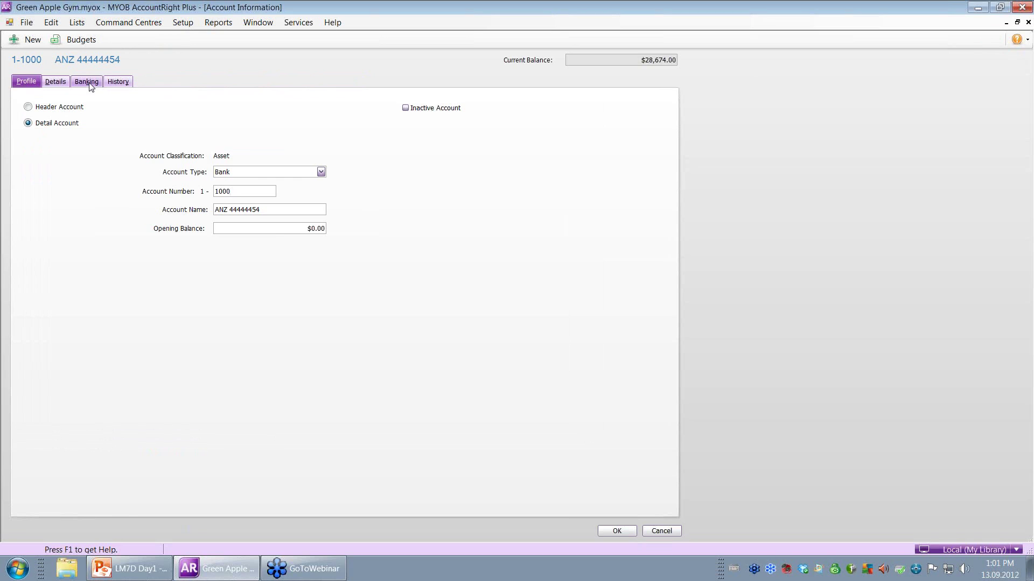
{"action": "left_click", "coordinate": [89, 83]}
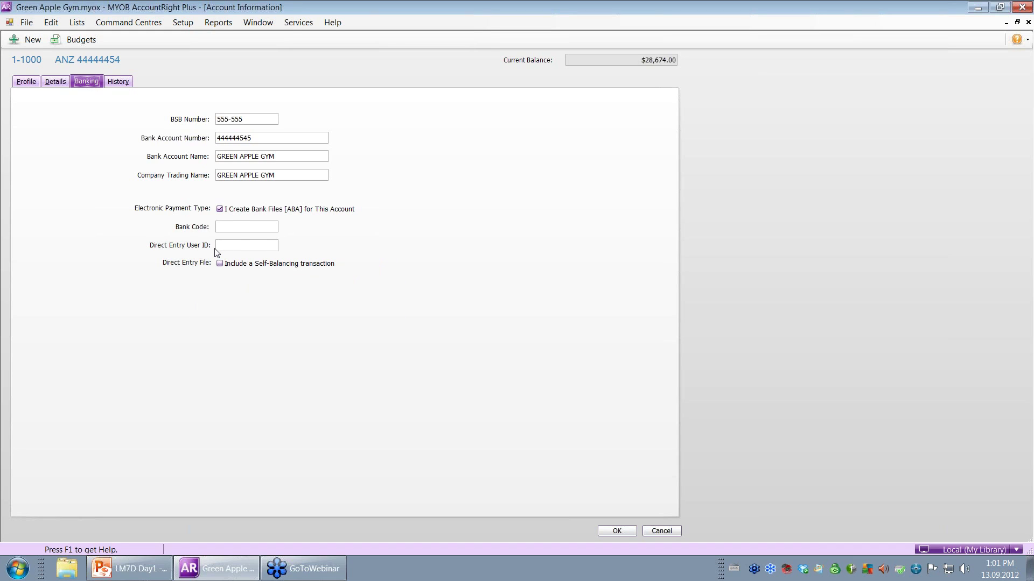
{"action": "left_click", "coordinate": [613, 533]}
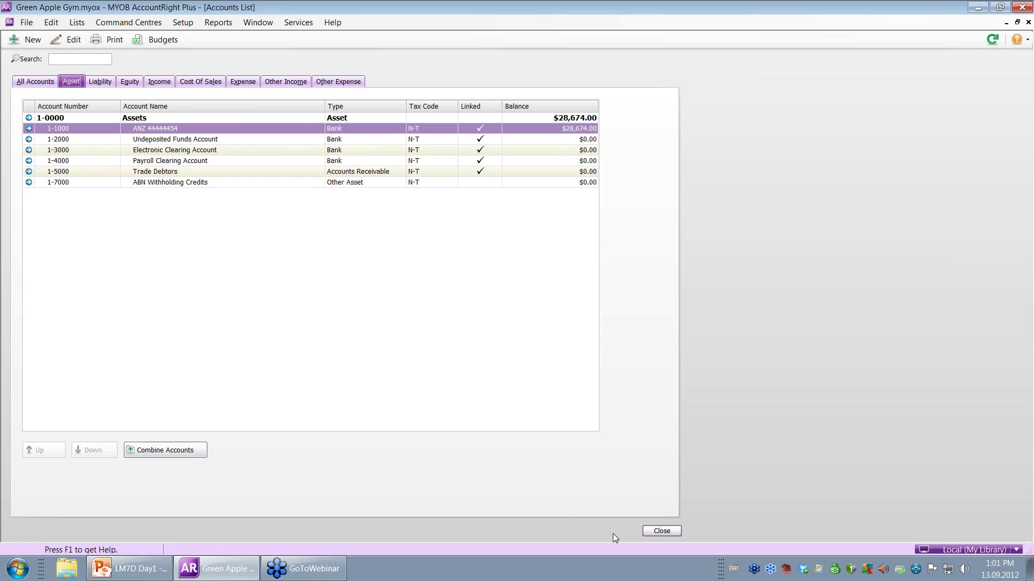
{"action": "left_click", "coordinate": [650, 532]}
Examine the payment details on Andy's Rental Agency's supplier card, and close the card and the Cards List
{"action": "left_click", "coordinate": [544, 92]}
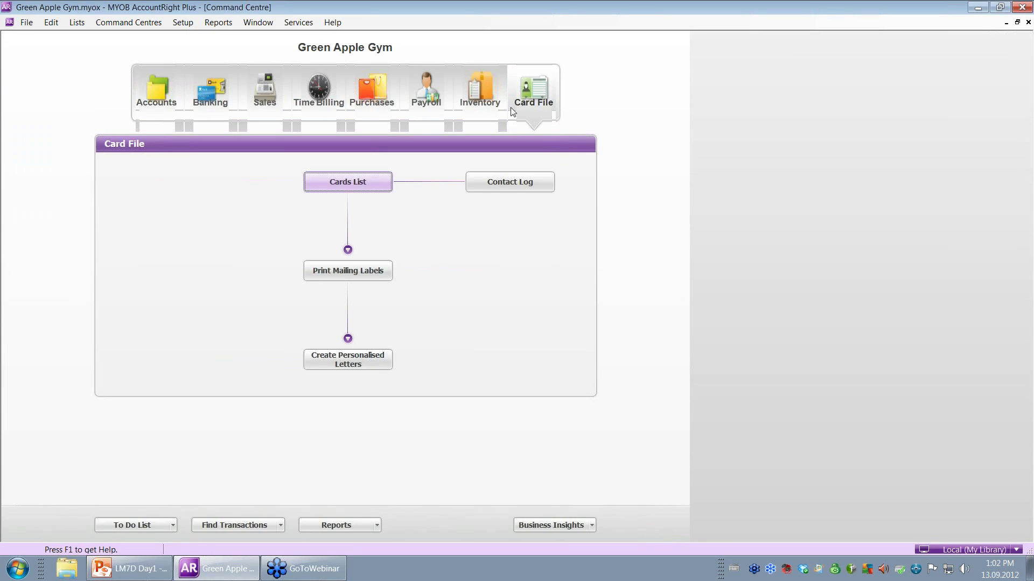
{"action": "left_click", "coordinate": [350, 181]}
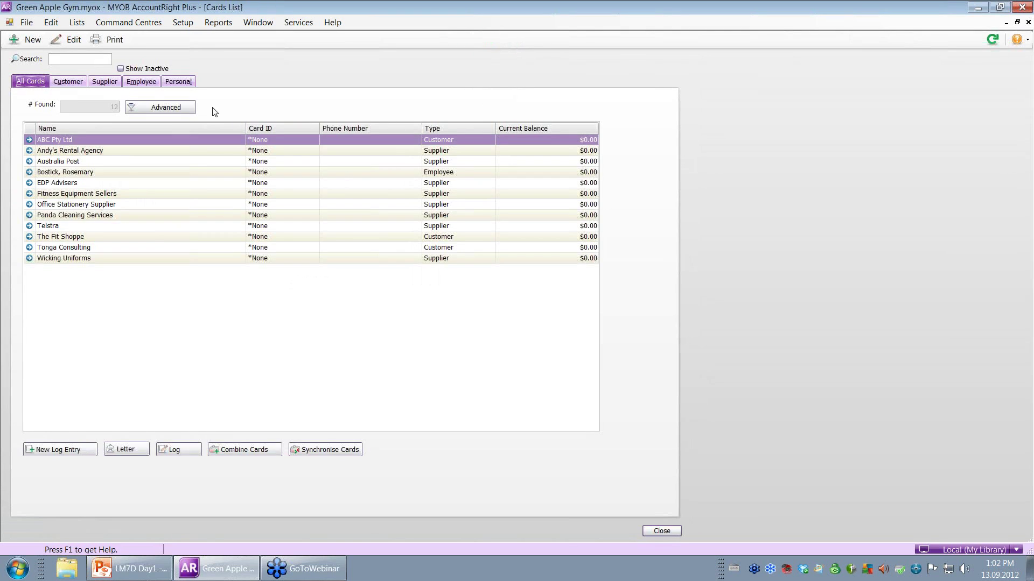
{"action": "left_click", "coordinate": [115, 86]}
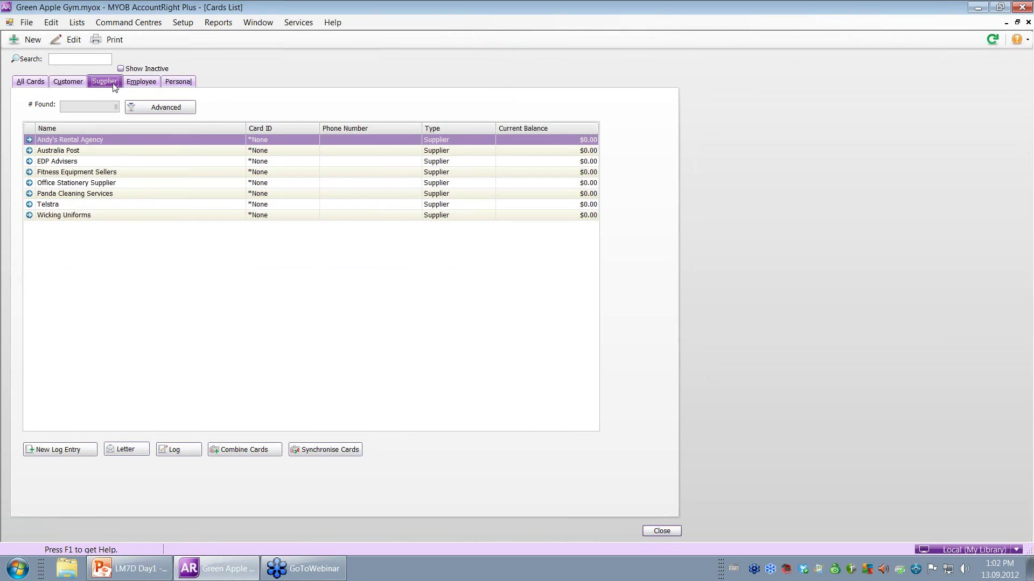
{"action": "double_click", "coordinate": [75, 142]}
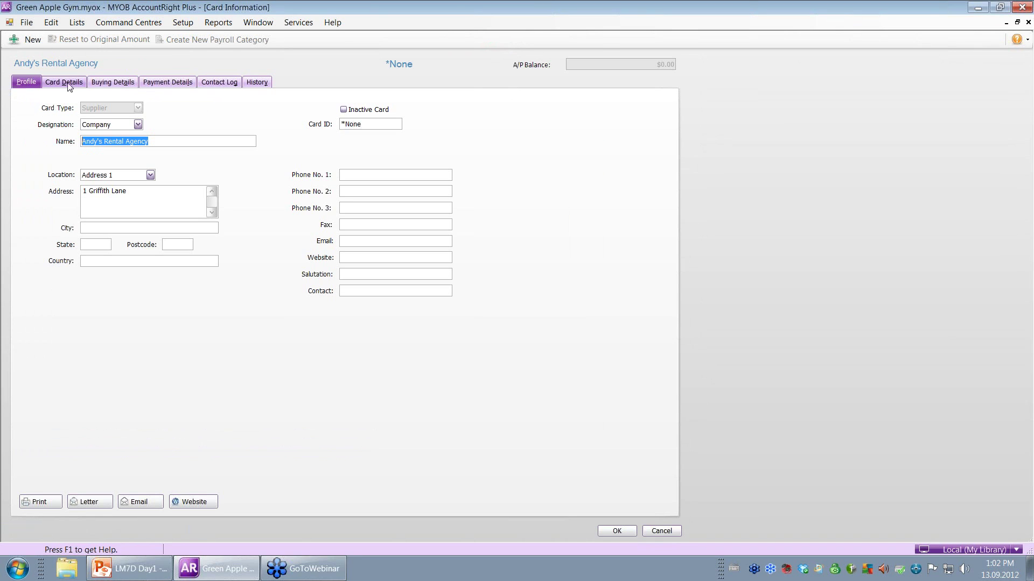
{"action": "left_click", "coordinate": [153, 83]}
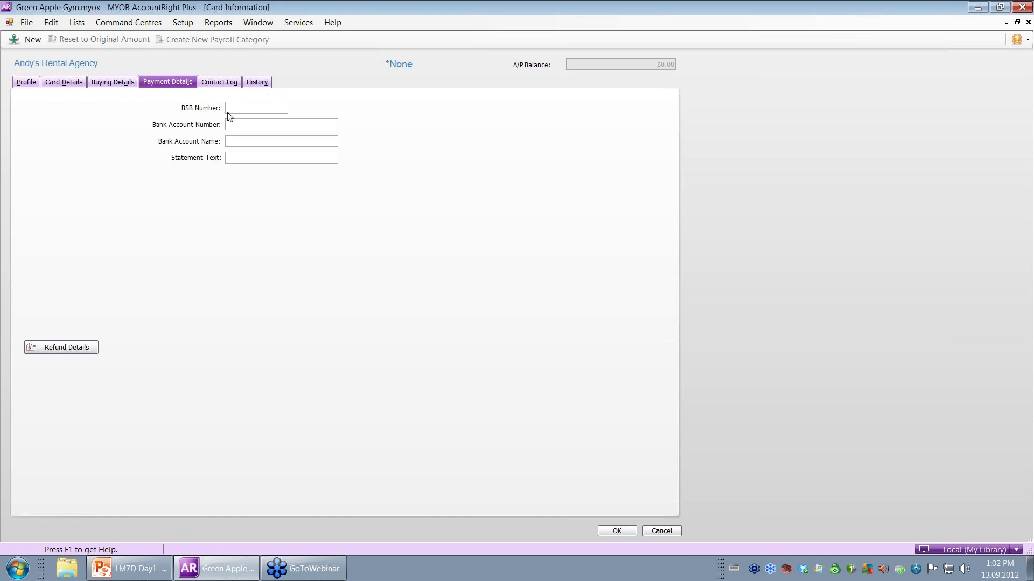
{"action": "left_click", "coordinate": [614, 532]}
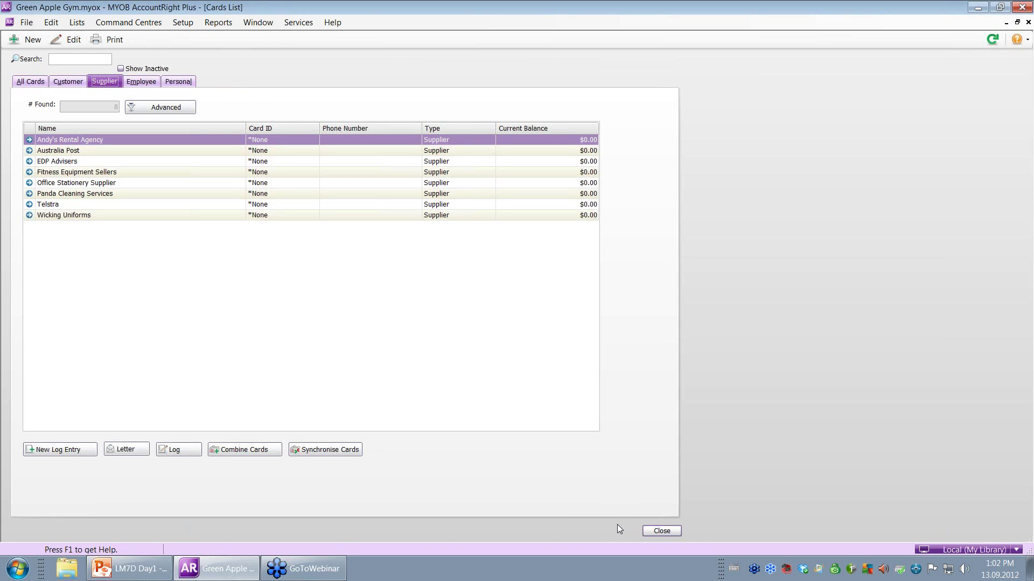
{"action": "left_click", "coordinate": [647, 533]}
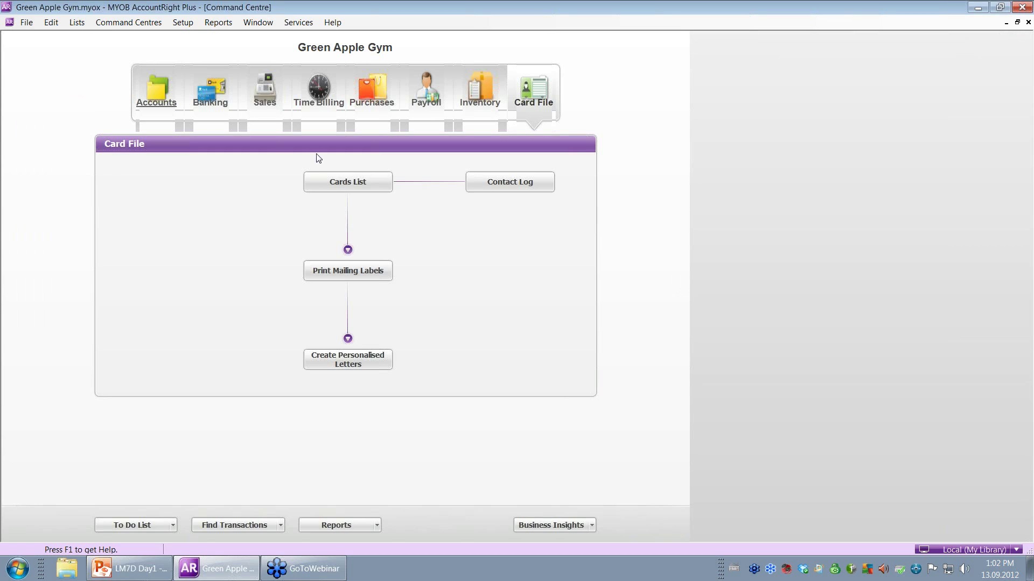
Look over a blank Spend Money entry and the Prepare Electronic Payments window, closing each without recording or processing anything
{"action": "left_click", "coordinate": [219, 104]}
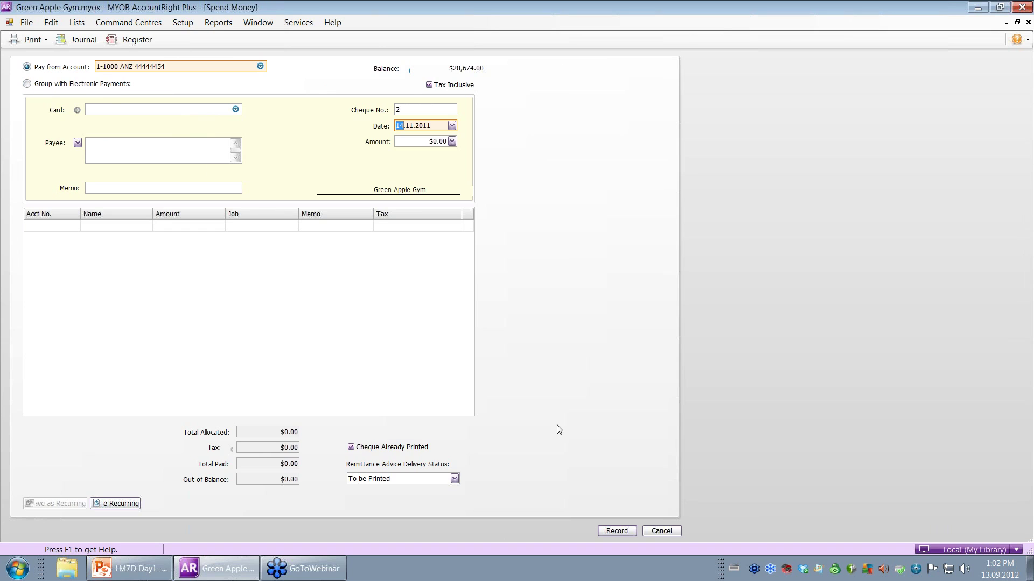
{"action": "left_click", "coordinate": [660, 531]}
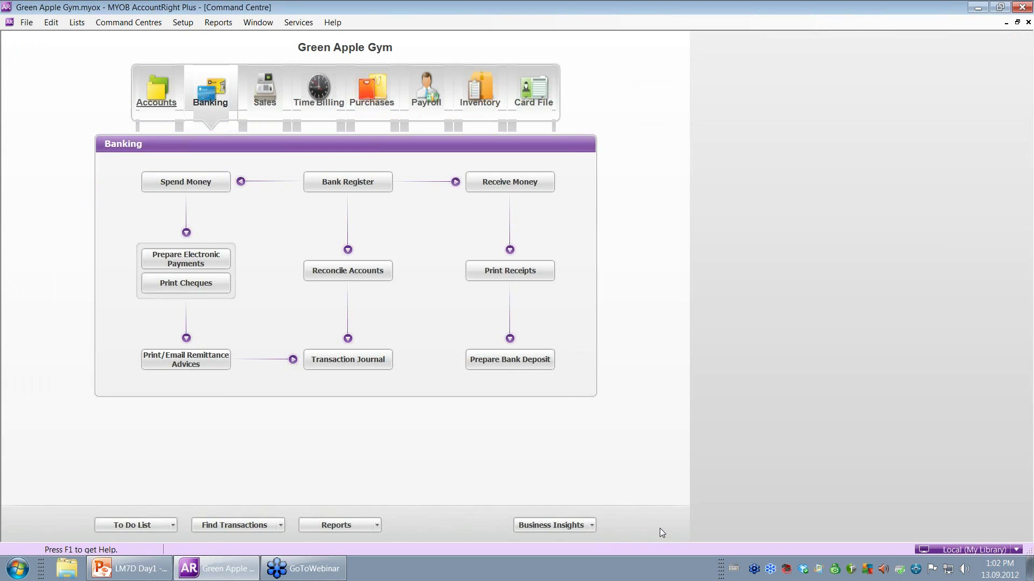
{"action": "left_click", "coordinate": [206, 263]}
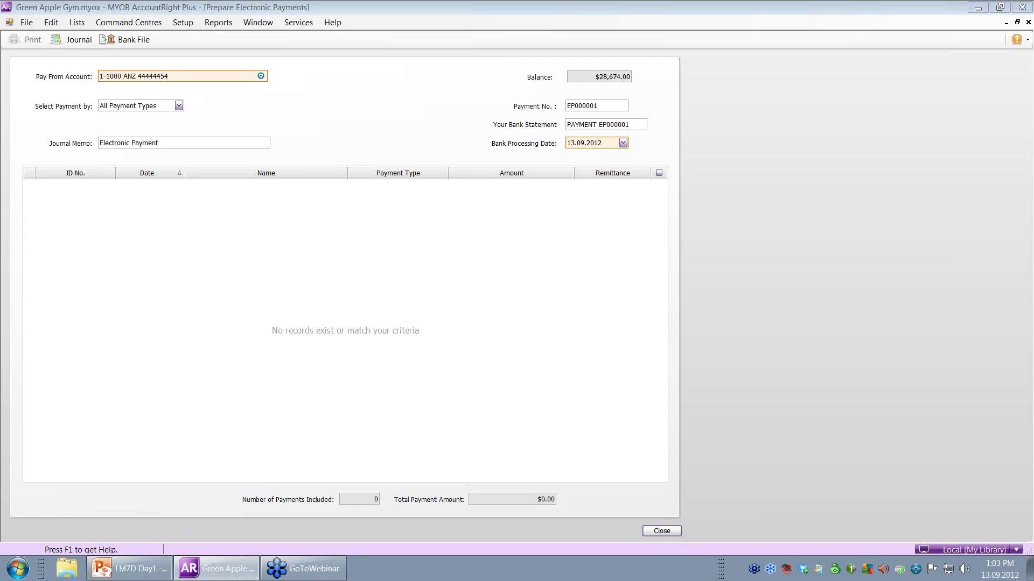
{"action": "left_click", "coordinate": [663, 530]}
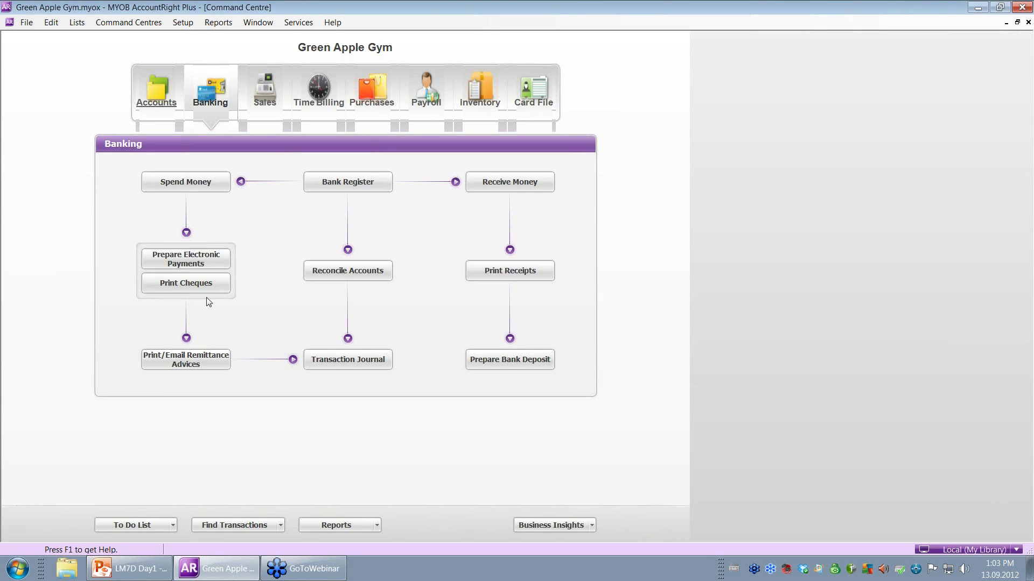
Check the cheques to print and the remittance advices to be printed and emailed, closing both windows without printing or sending
{"action": "left_click", "coordinate": [202, 283]}
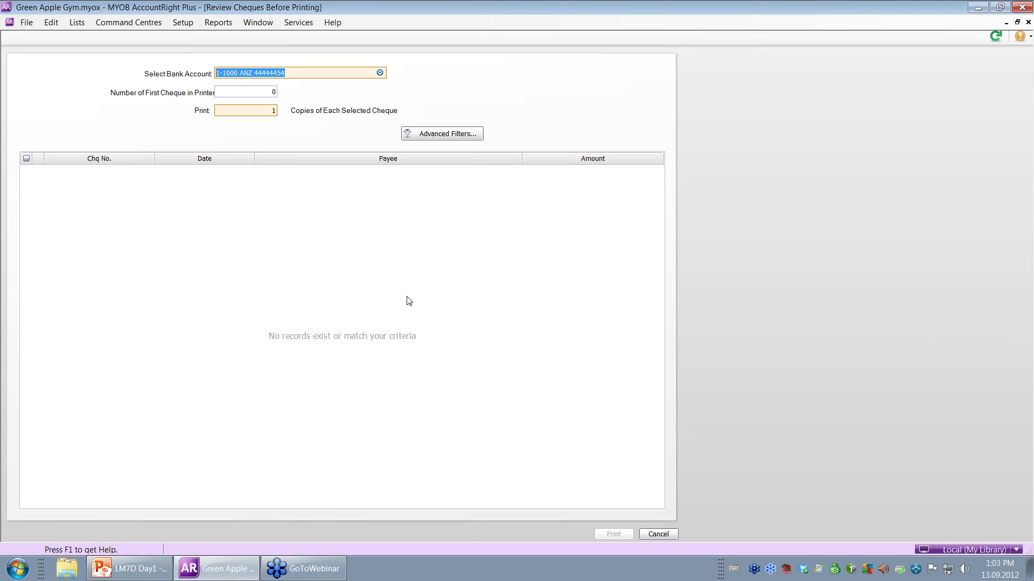
{"action": "left_click", "coordinate": [651, 534]}
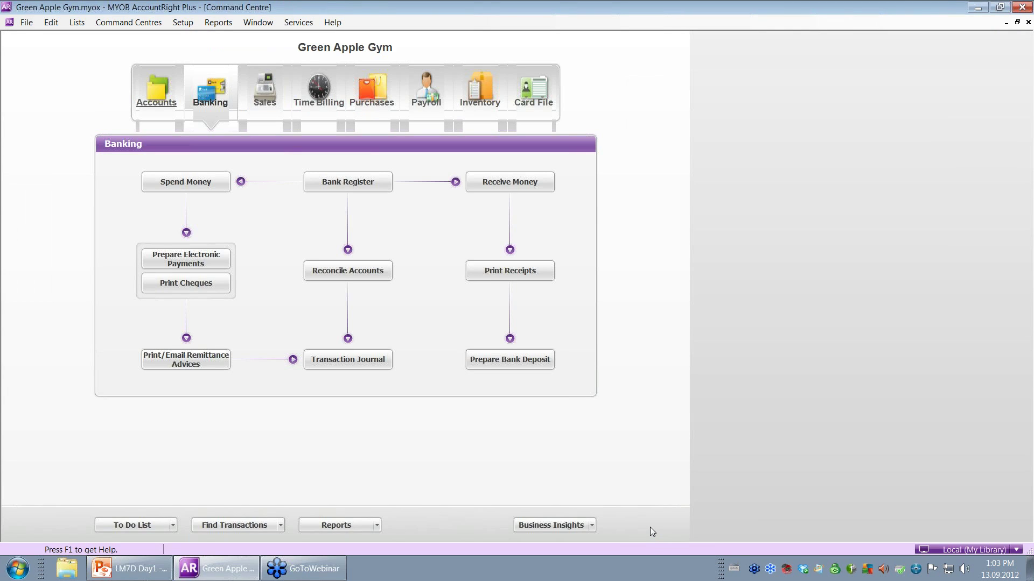
{"action": "left_click", "coordinate": [165, 368]}
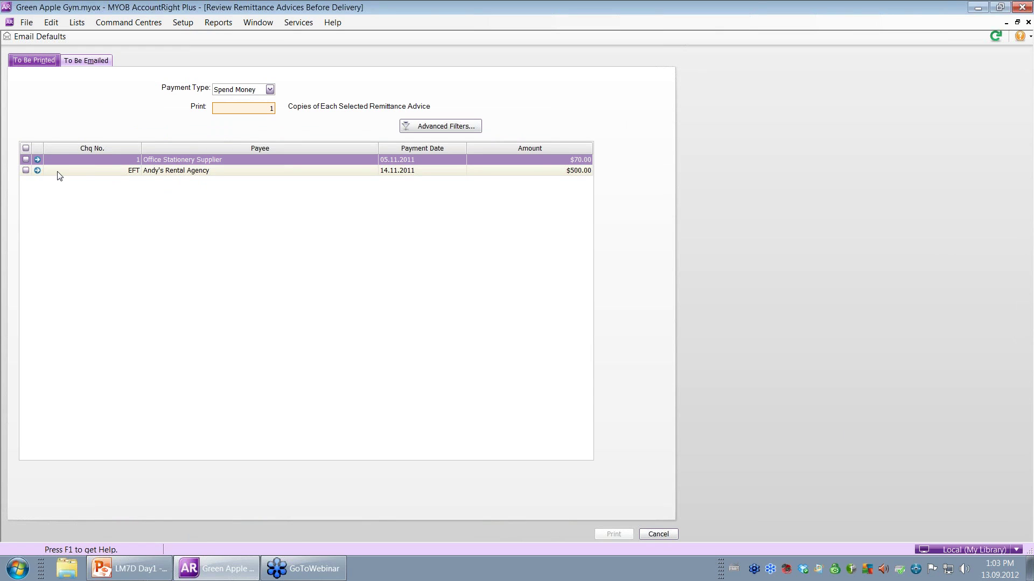
{"action": "left_click", "coordinate": [94, 65]}
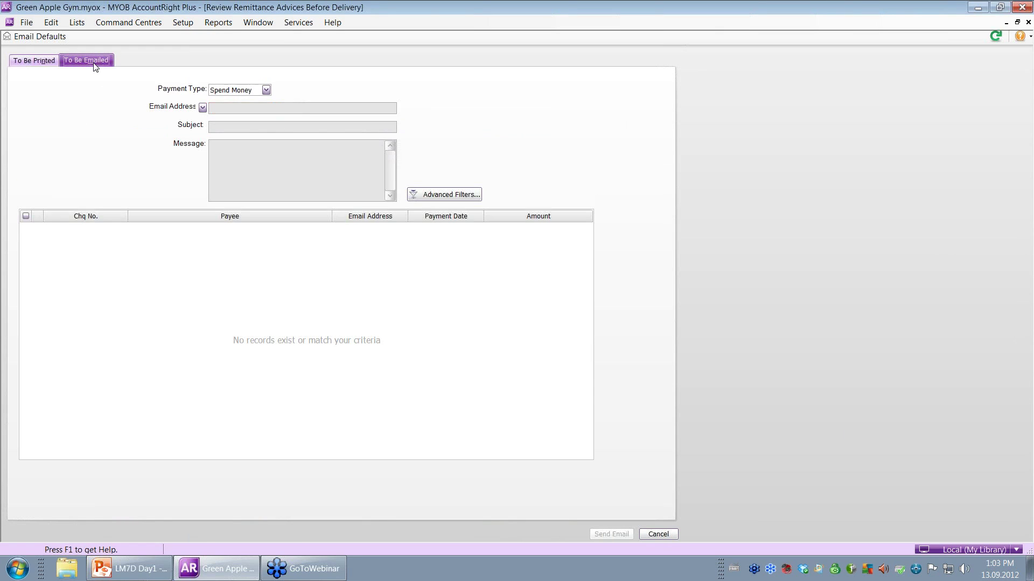
{"action": "left_click", "coordinate": [45, 63]}
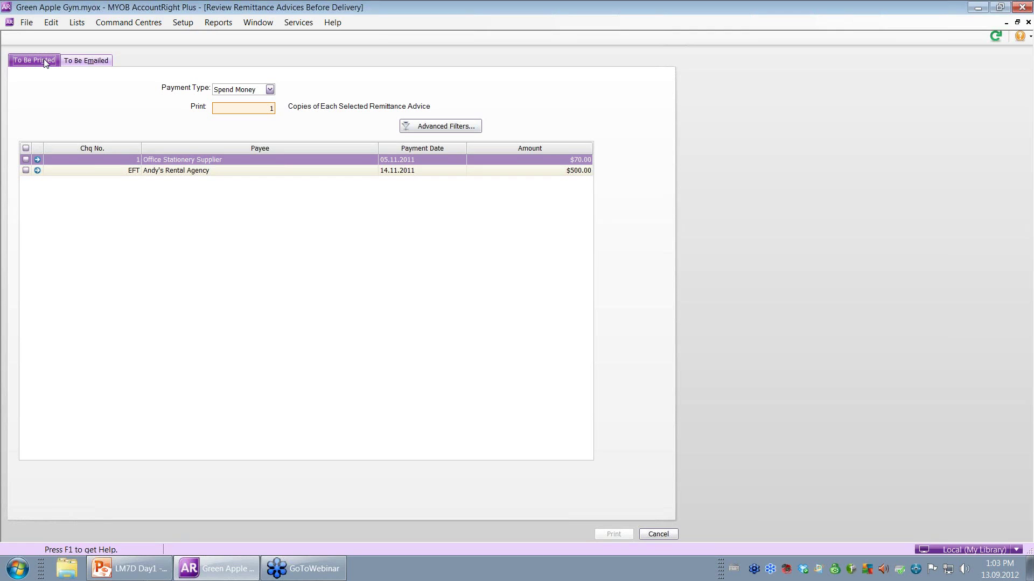
{"action": "left_click", "coordinate": [105, 64]}
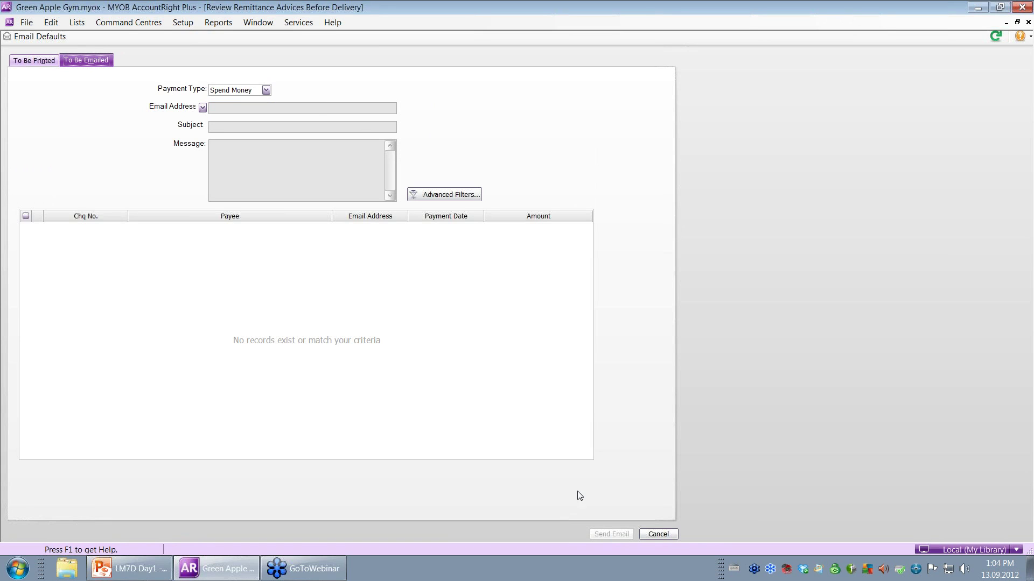
{"action": "left_click", "coordinate": [658, 534]}
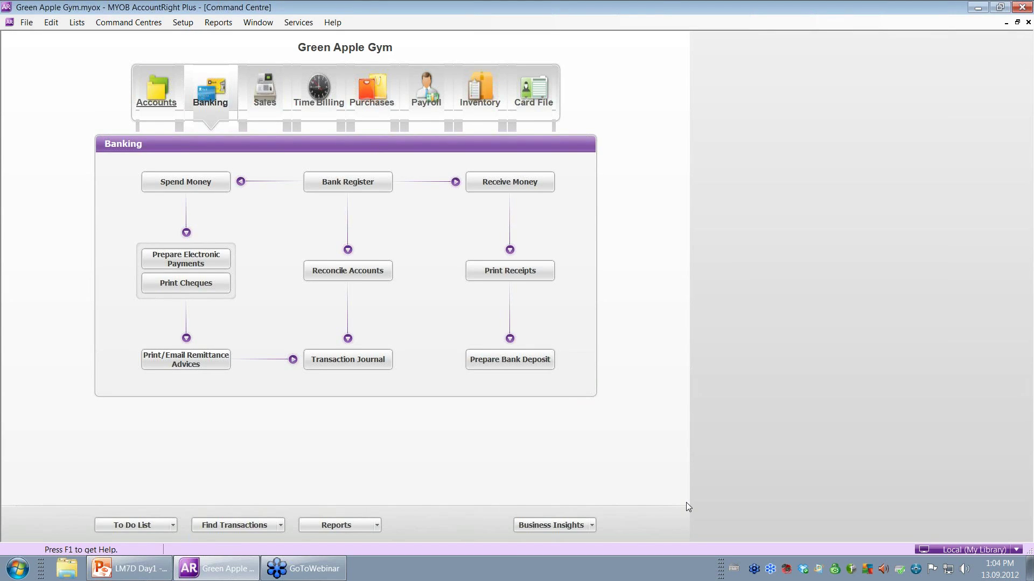
Start reconciling the 1-1000 ANZ account with a bank statement date of 30.11.2011
{"action": "left_click", "coordinate": [370, 274]}
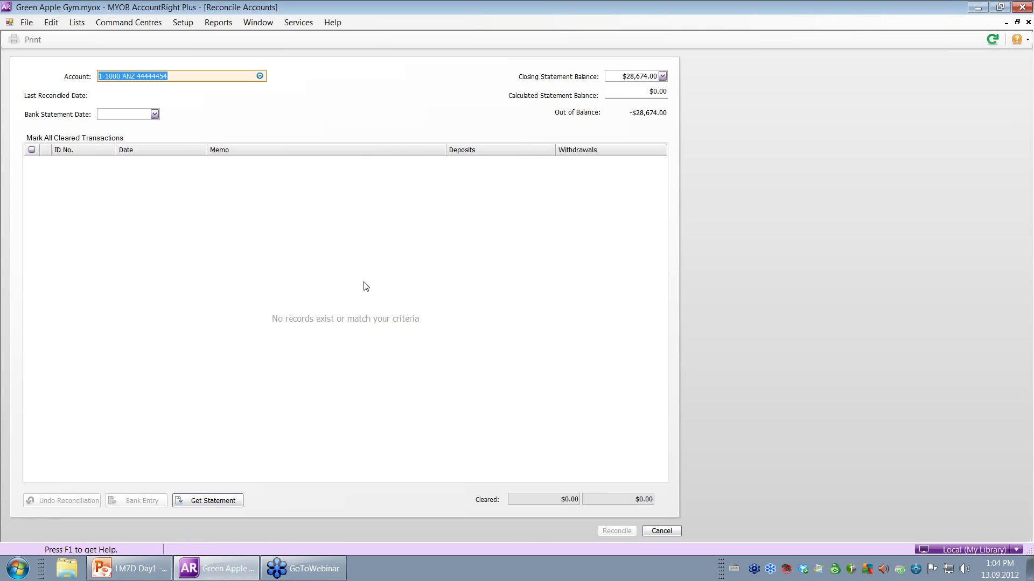
{"action": "left_click", "coordinate": [154, 114]}
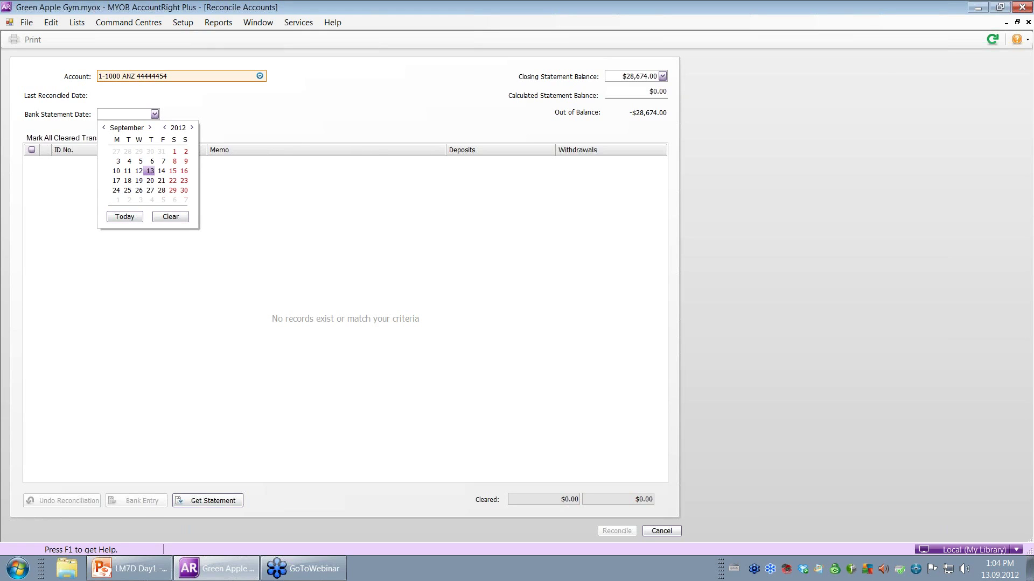
{"action": "left_click", "coordinate": [113, 116]}
{"action": "left_click", "coordinate": [114, 116]}
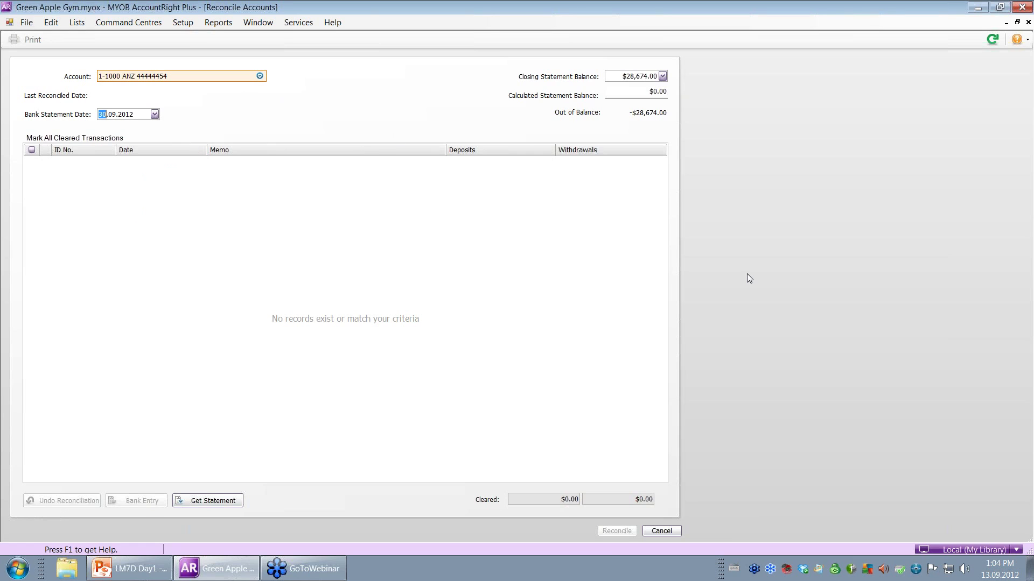
{"action": "key", "text": "Right"}
{"action": "key", "text": "Right"}
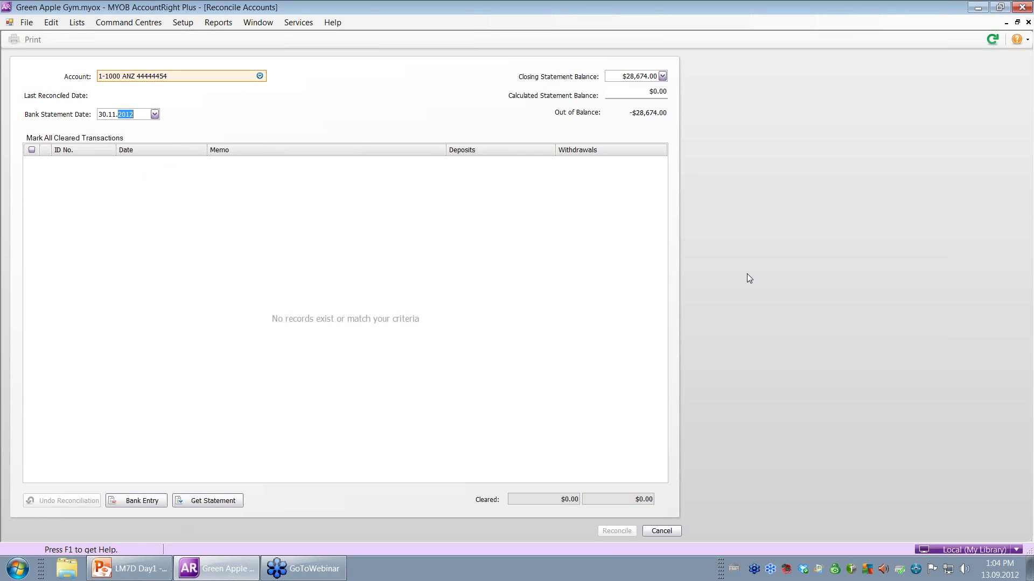
{"action": "type", "text": "2011"}
Set the reconciliation's closing statement balance to $0.00
{"action": "left_click", "coordinate": [629, 75]}
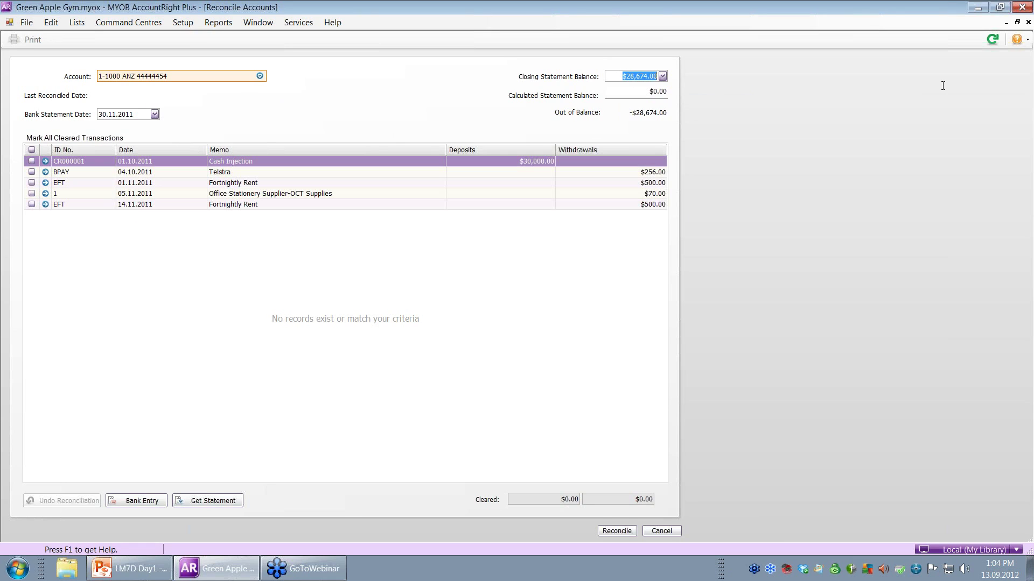
{"action": "key", "text": "BackSpace"}
{"action": "key", "text": "Tab"}
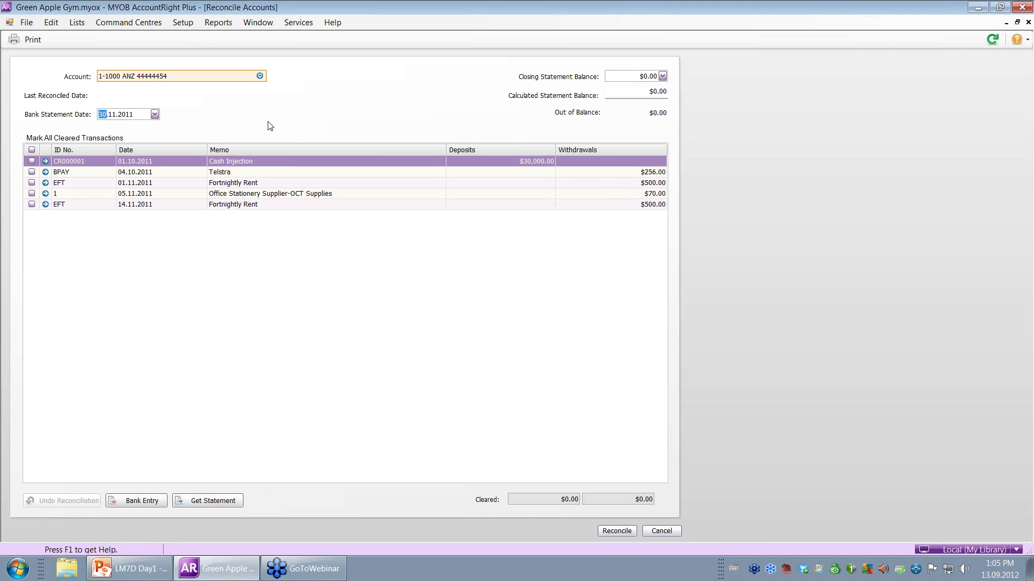
Mark the Cash Injection, Telstra, both Fortnightly Rent and Office Stationery Supplier transactions as cleared
{"action": "left_click", "coordinate": [31, 162]}
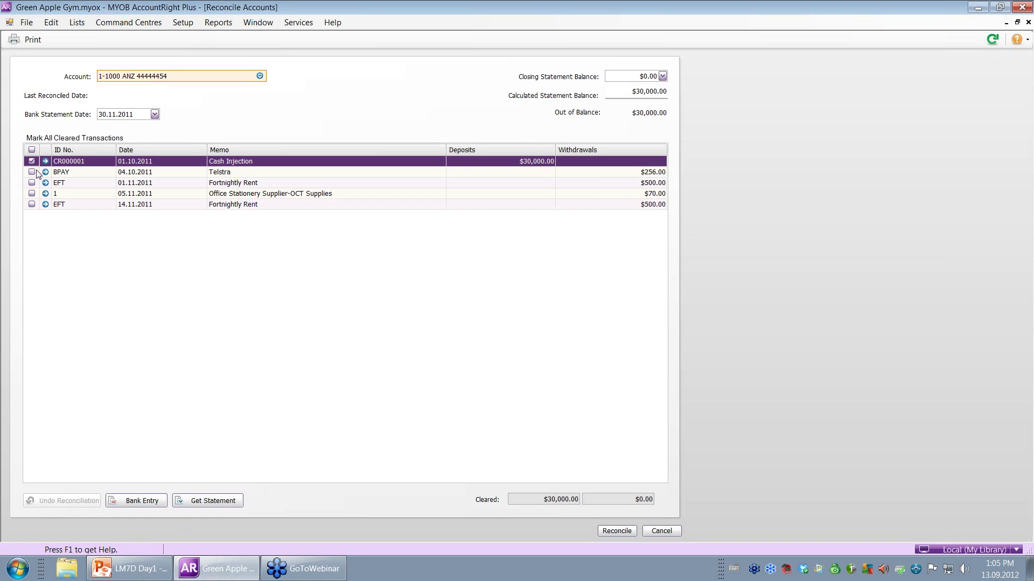
{"action": "left_click", "coordinate": [34, 172]}
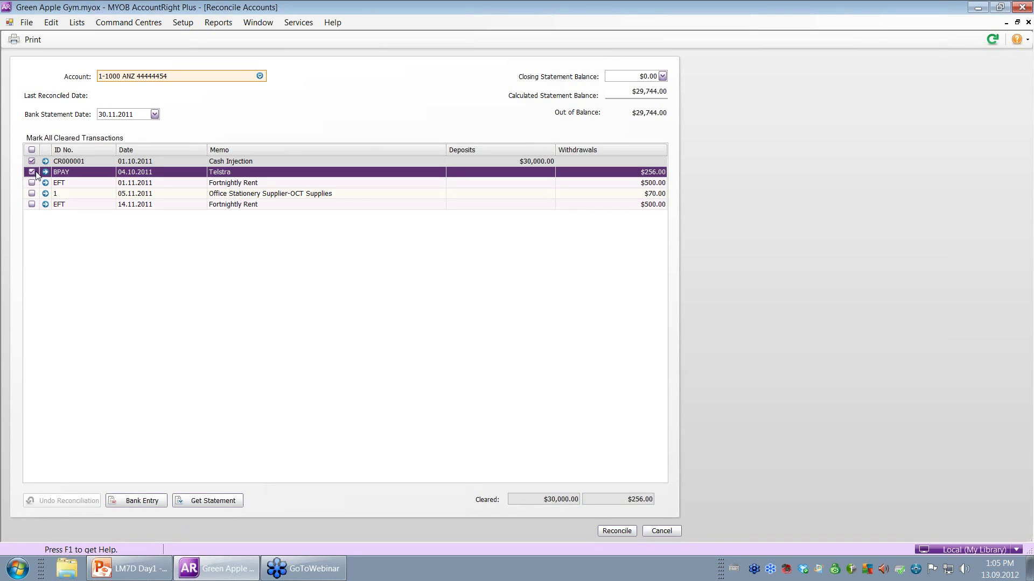
{"action": "left_click", "coordinate": [32, 183]}
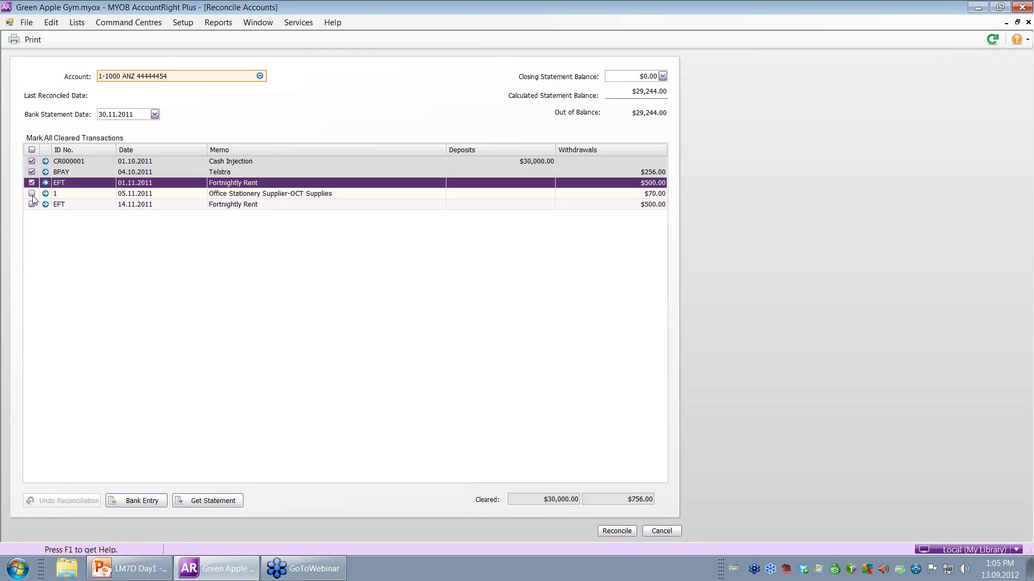
{"action": "left_click", "coordinate": [32, 195]}
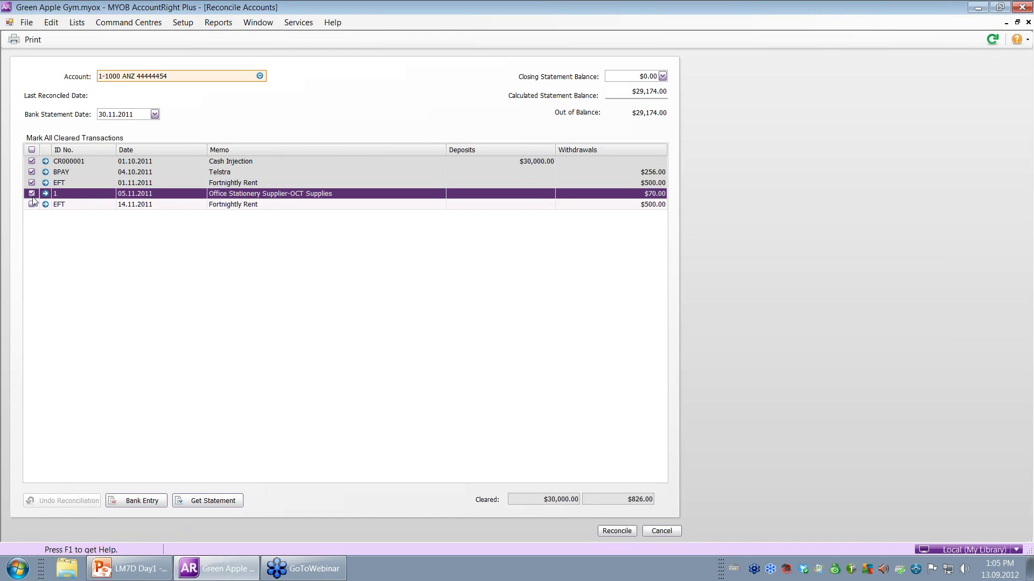
{"action": "left_click", "coordinate": [42, 207]}
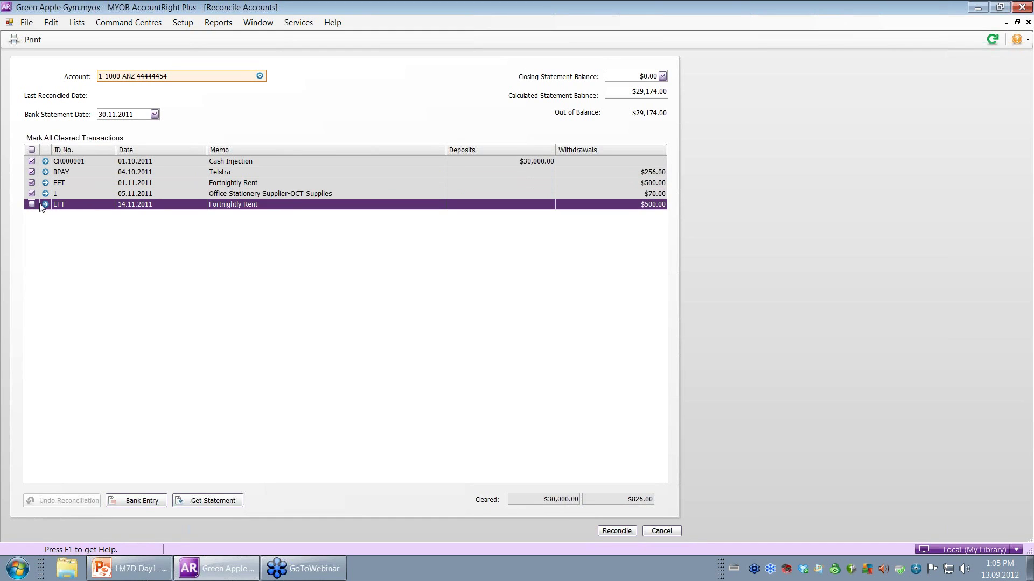
{"action": "left_click", "coordinate": [32, 205]}
View the bank and deposit adjustments form for service charges and interest earned, closing it without recording anything
{"action": "left_click", "coordinate": [138, 501]}
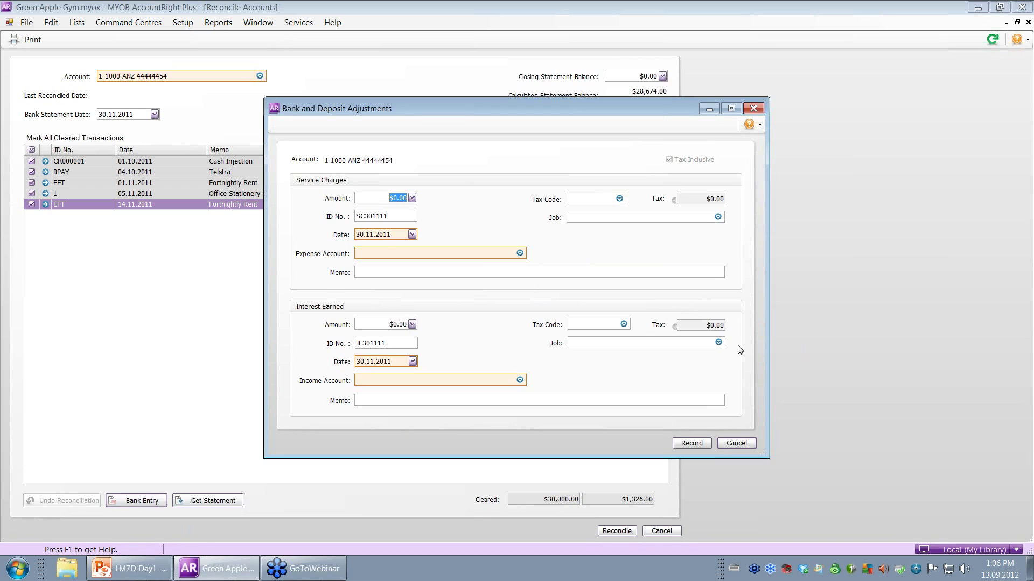
{"action": "left_click", "coordinate": [734, 443]}
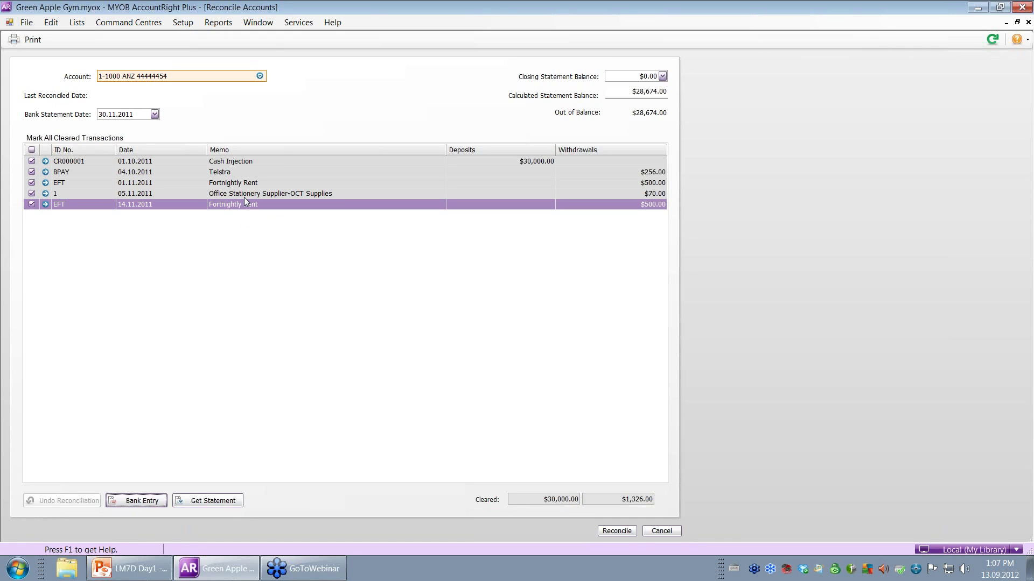
Unmark all cleared transactions and cancel the ANZ account reconciliation
{"action": "left_click", "coordinate": [35, 152]}
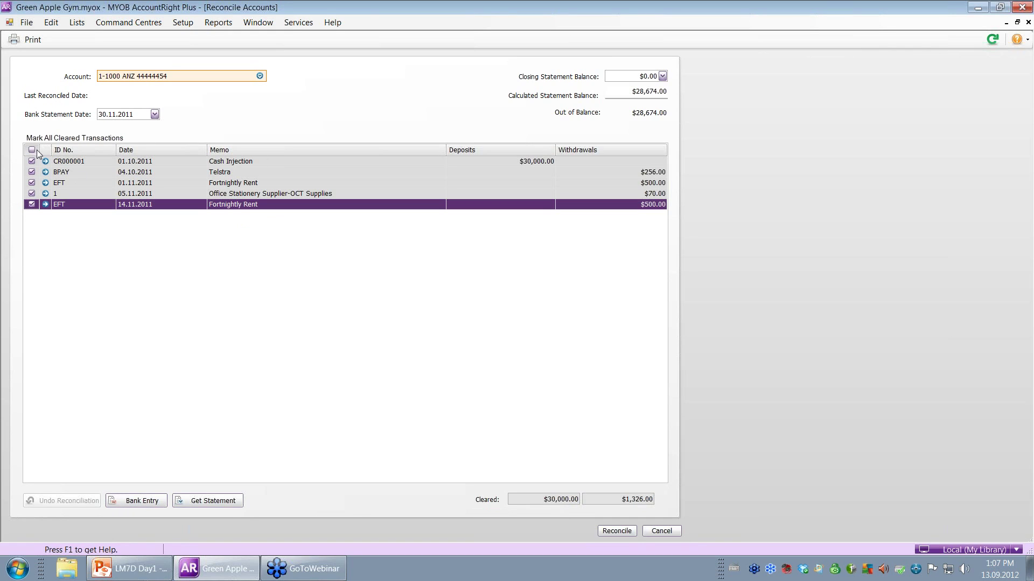
{"action": "left_click", "coordinate": [30, 151]}
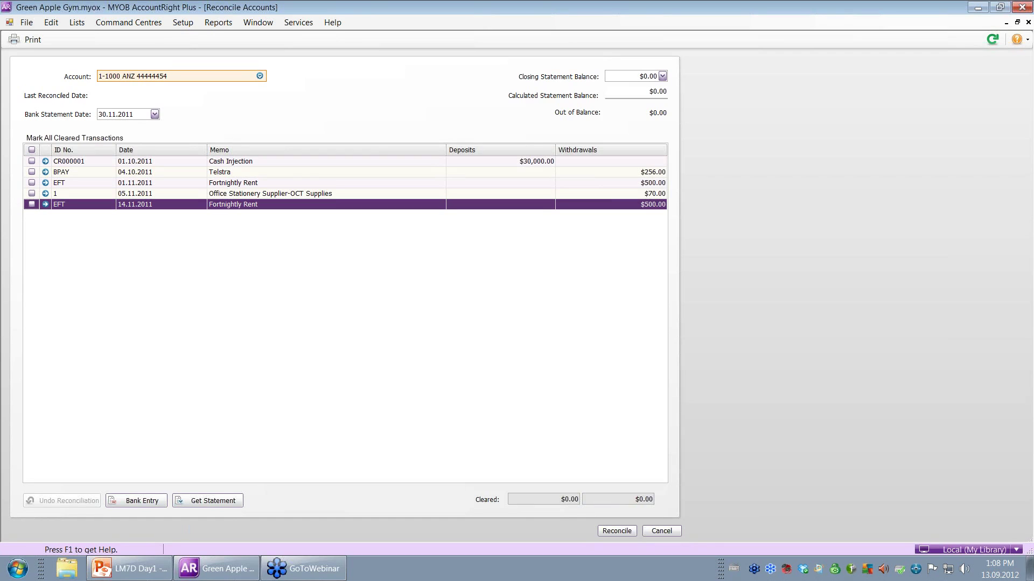
{"action": "left_click", "coordinate": [667, 529]}
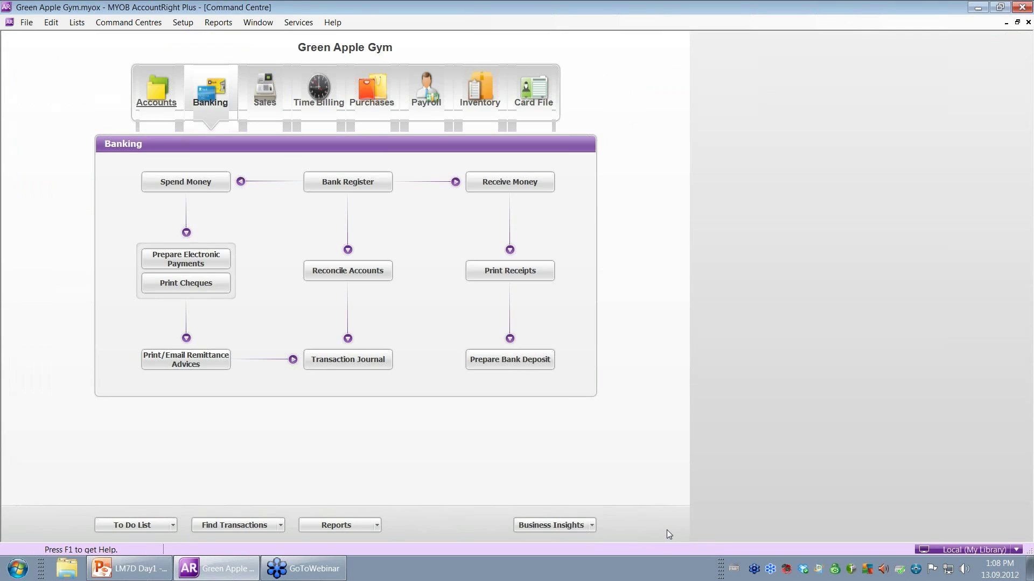
Display the Journal Security Audit report from the accounts reports, with transaction dates from 01.07.2011
{"action": "left_click", "coordinate": [350, 524]}
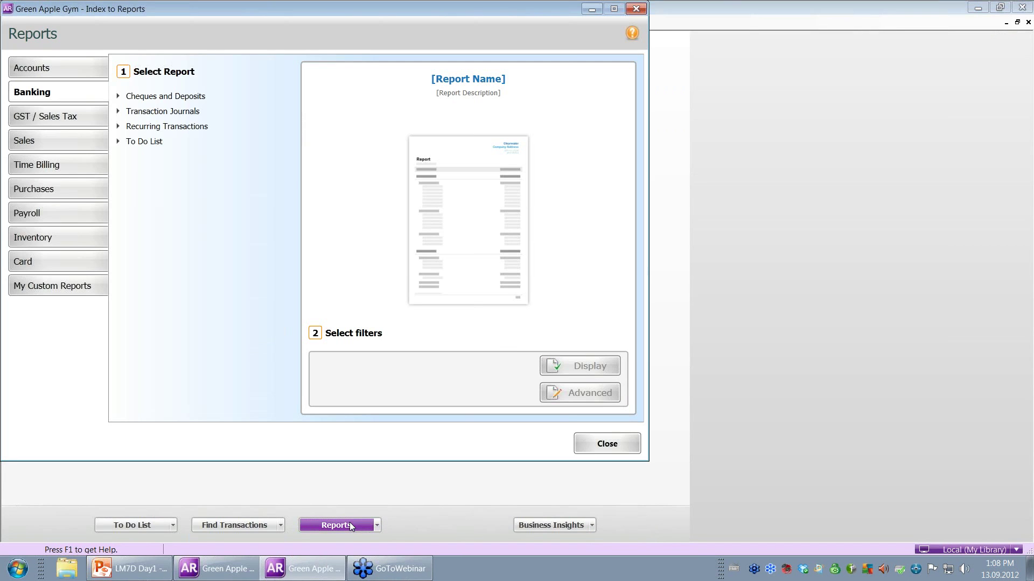
{"action": "left_click", "coordinate": [44, 69]}
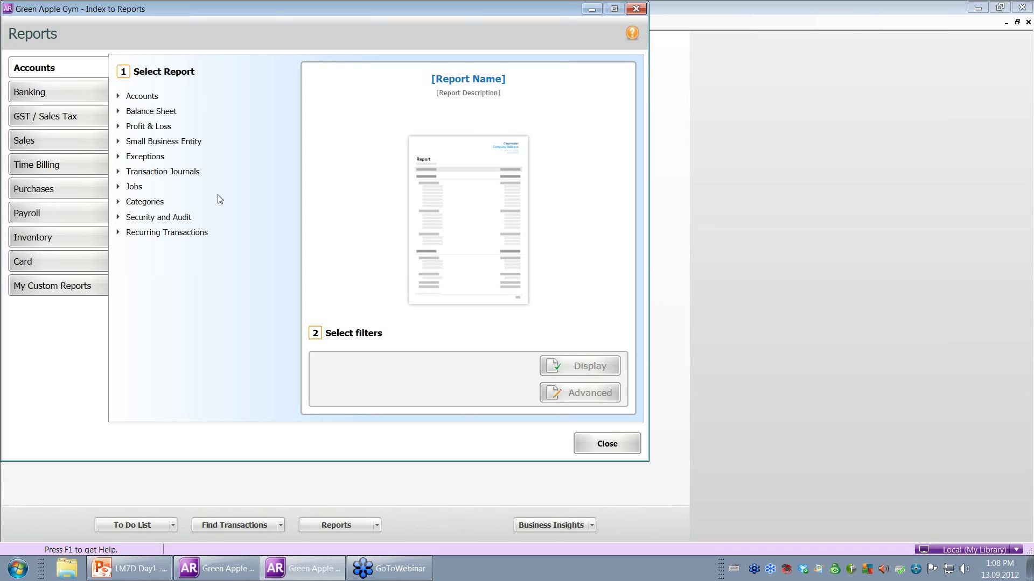
{"action": "left_click", "coordinate": [182, 221]}
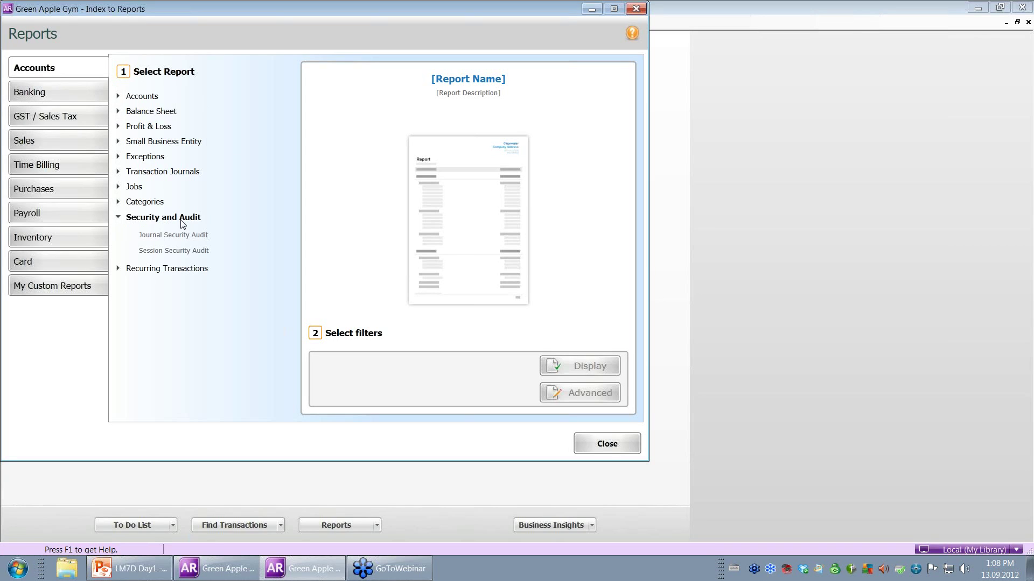
{"action": "left_click", "coordinate": [174, 238]}
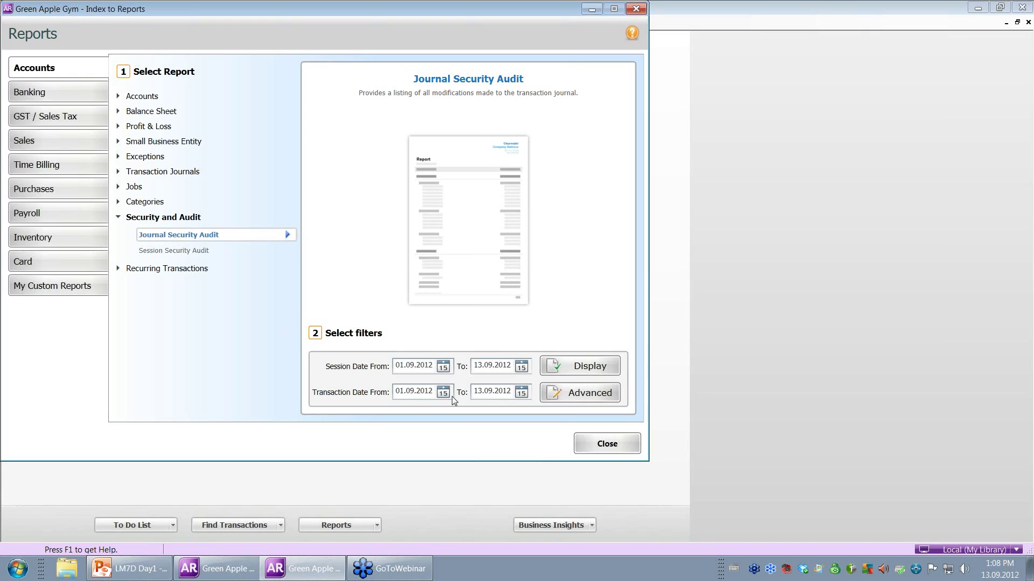
{"action": "left_click", "coordinate": [414, 387]}
{"action": "type", "text": "7"}
{"action": "key", "text": "BackSpace"}
{"action": "left_click", "coordinate": [607, 370]}
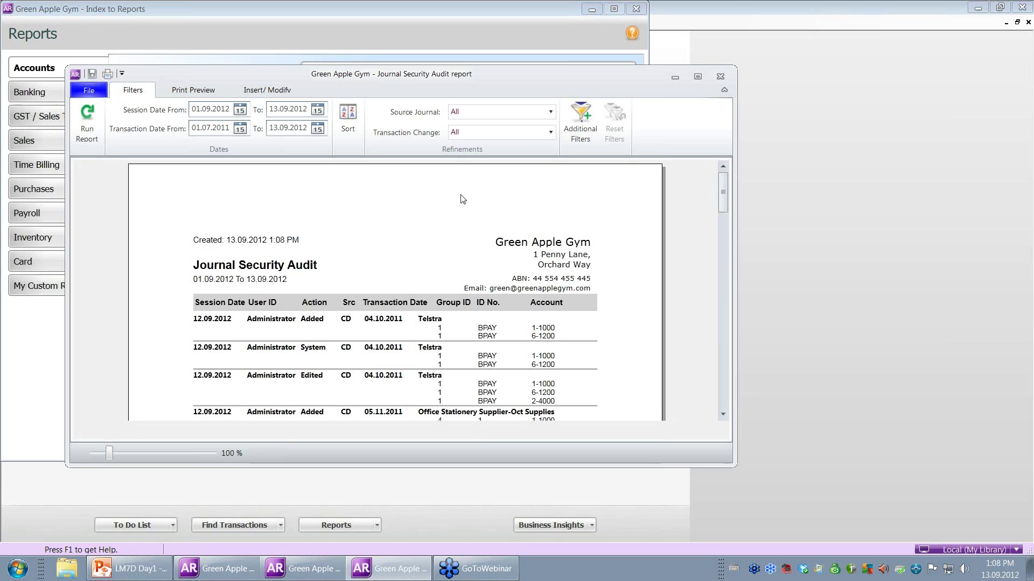
Examine the Journal Security Audit report at full size, then close it and the reports index
{"action": "left_click", "coordinate": [702, 77]}
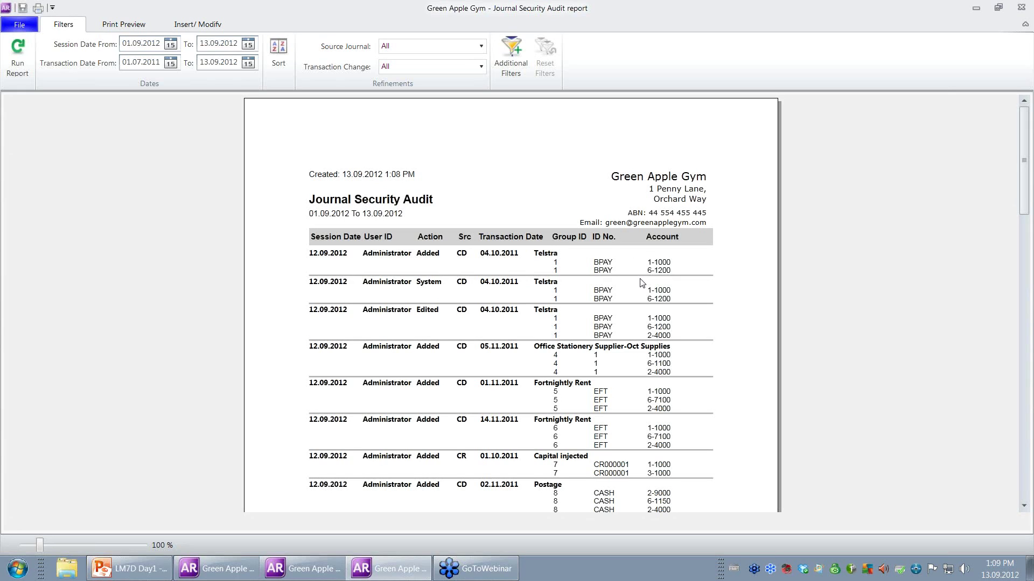
{"action": "left_click", "coordinate": [1026, 7]}
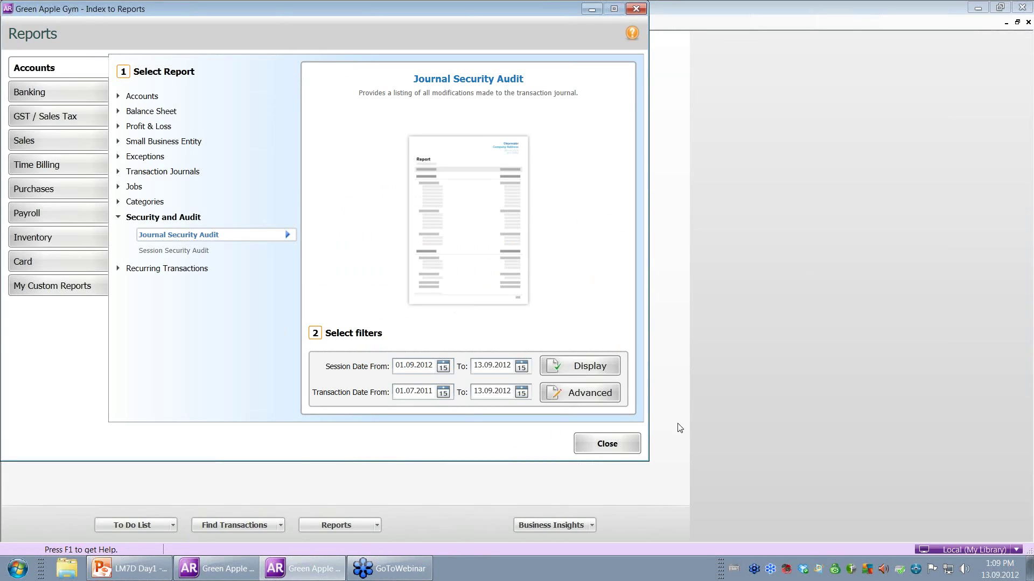
{"action": "left_click", "coordinate": [616, 451]}
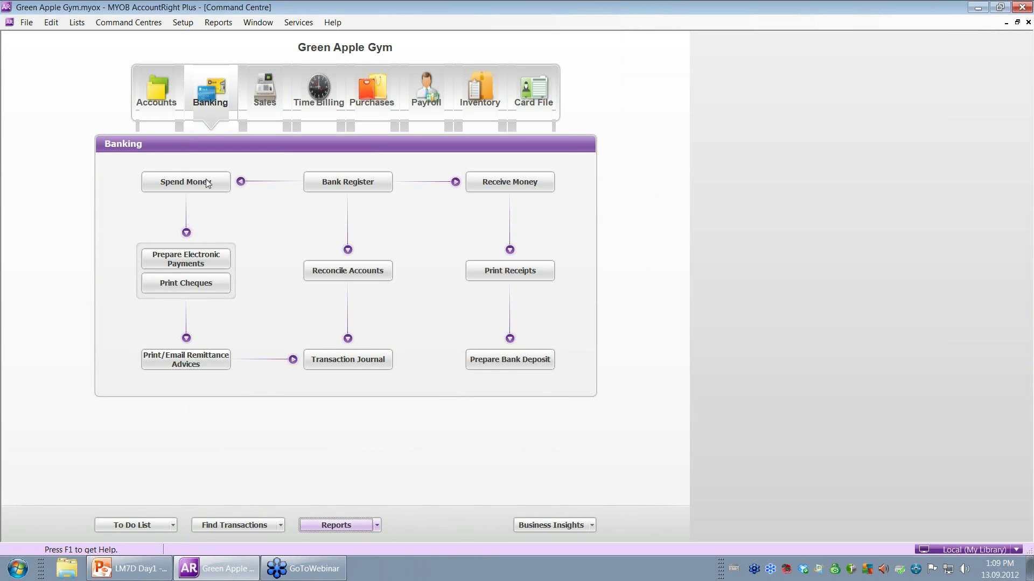
Review the 2-9000 Loan - Owner's Name account among the liability accounts, then close the accounts list
{"action": "left_click", "coordinate": [141, 101]}
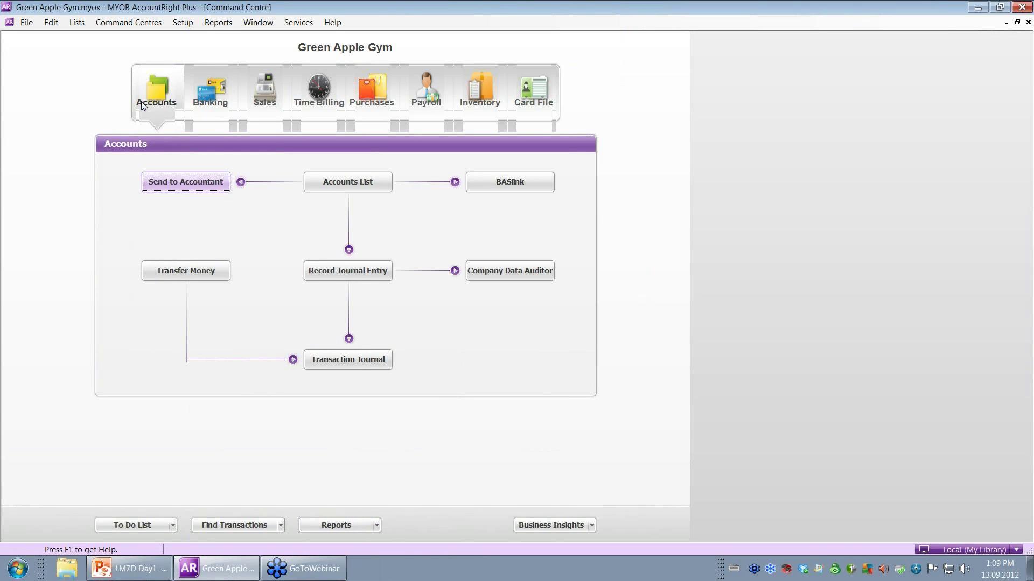
{"action": "left_click", "coordinate": [345, 179]}
{"action": "left_click", "coordinate": [100, 81]}
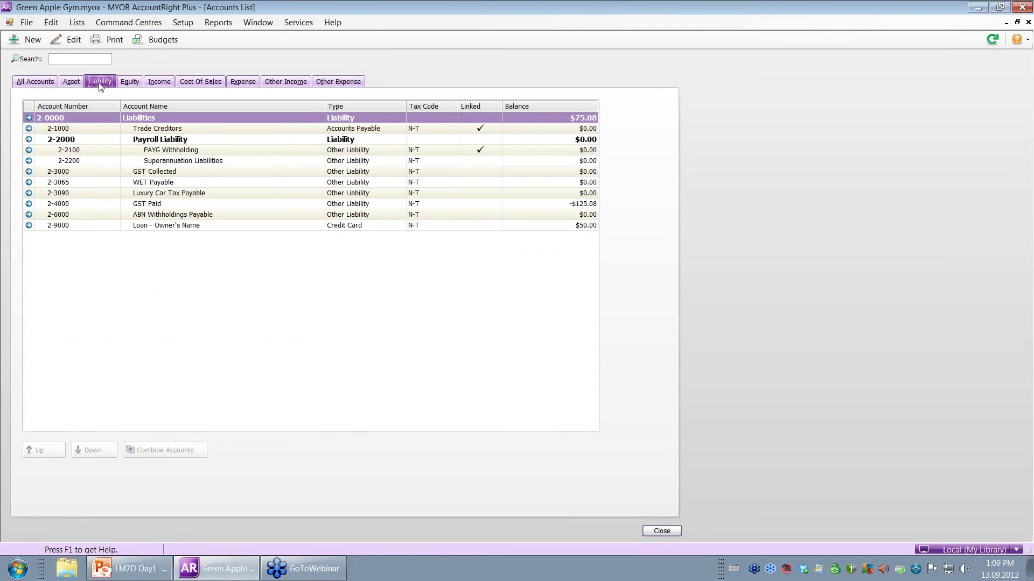
{"action": "left_click", "coordinate": [172, 226]}
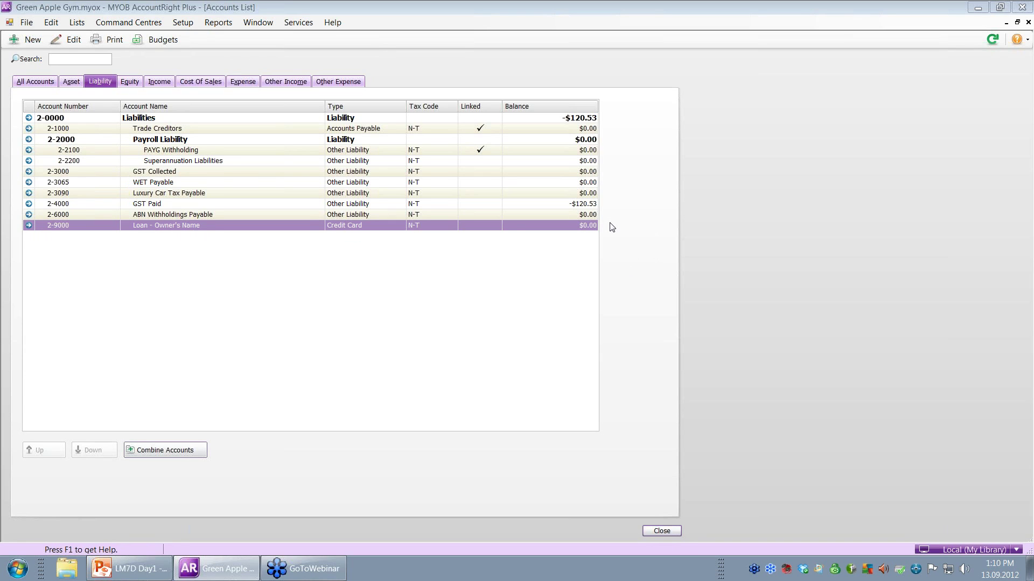
{"action": "left_click", "coordinate": [661, 529]}
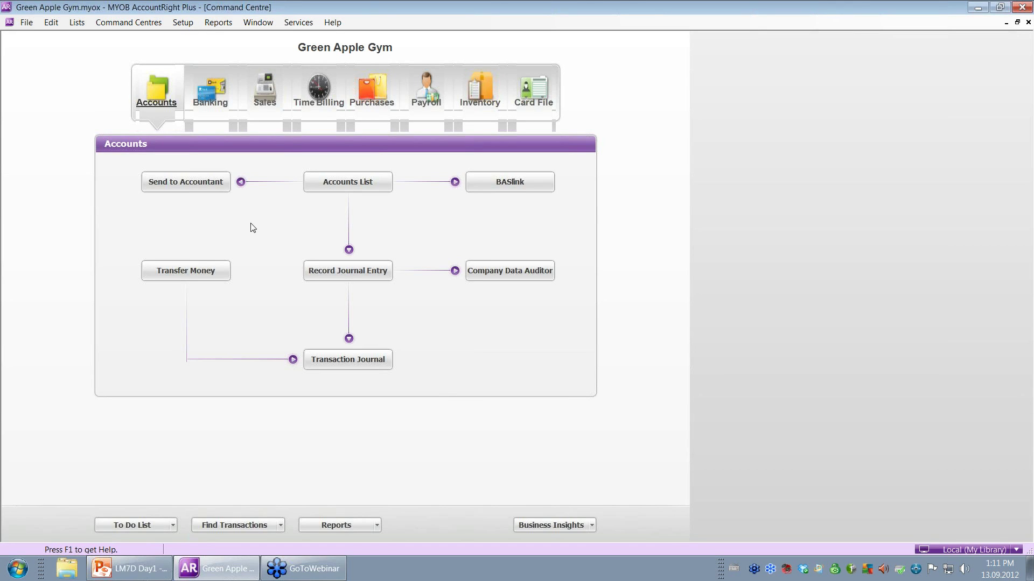
Start a Spend Money payment from 2-9000 Loan - Owner's Name to the Australia Post card
{"action": "left_click", "coordinate": [211, 91]}
{"action": "left_click", "coordinate": [183, 182]}
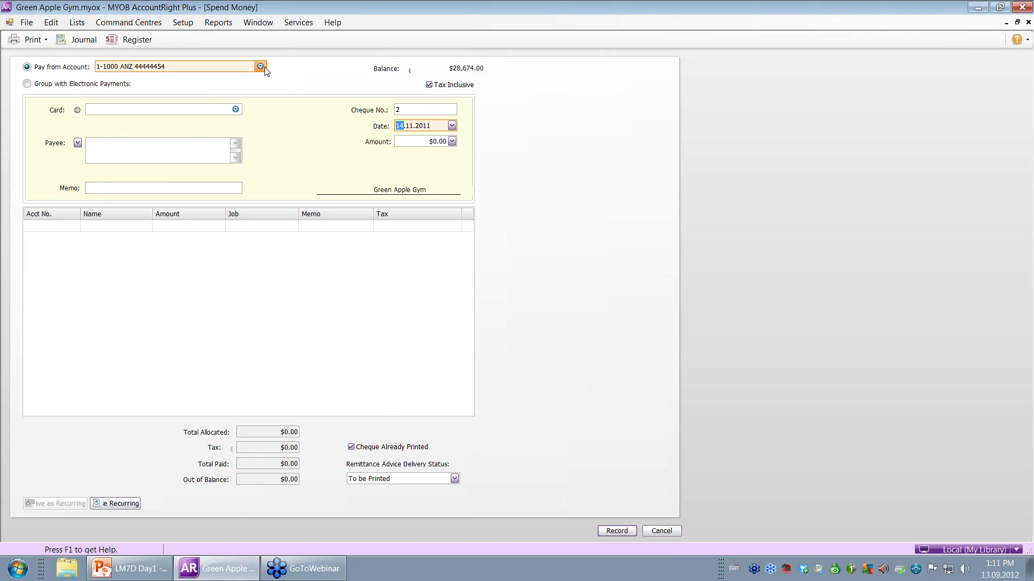
{"action": "left_click", "coordinate": [260, 66]}
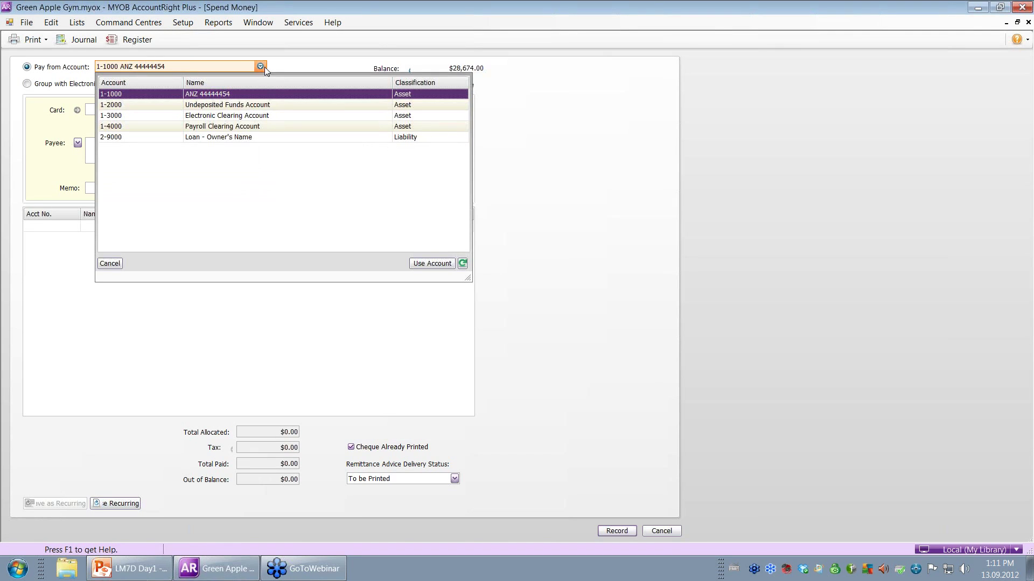
{"action": "double_click", "coordinate": [235, 137]}
{"action": "left_click", "coordinate": [142, 108]}
{"action": "type", "text": "Australia Post"}
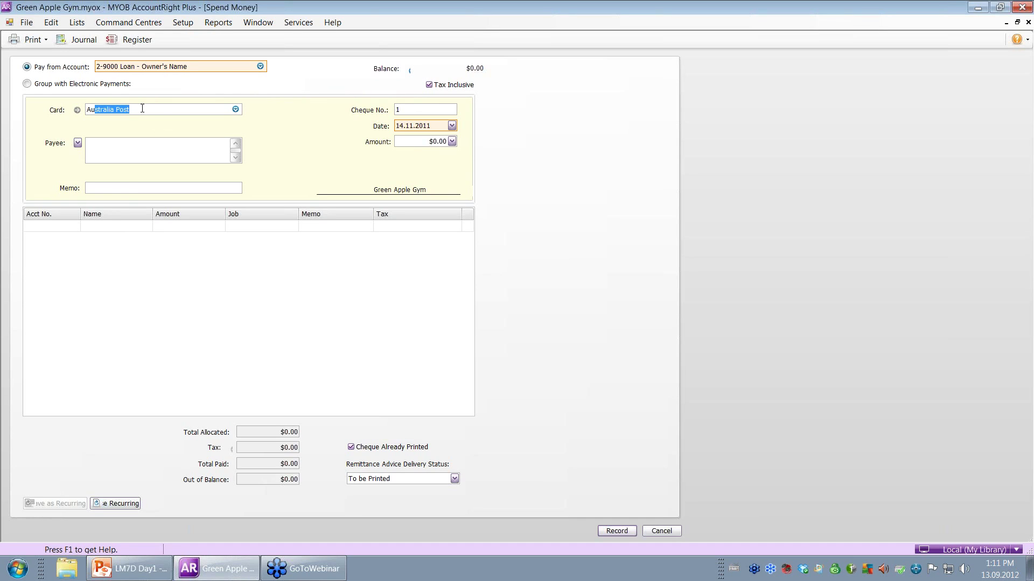
{"action": "key", "text": "Tab"}
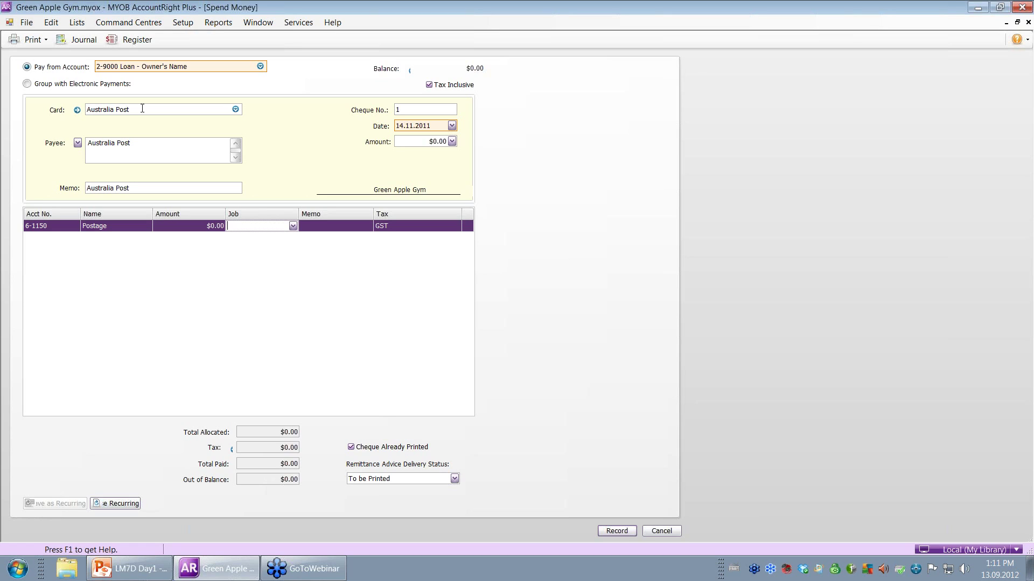
Record the Australia Post payment as $50.00 with cheque number CASH, date 02.11.2011 and memo Postage, and close Spend Money
{"action": "left_click", "coordinate": [399, 139]}
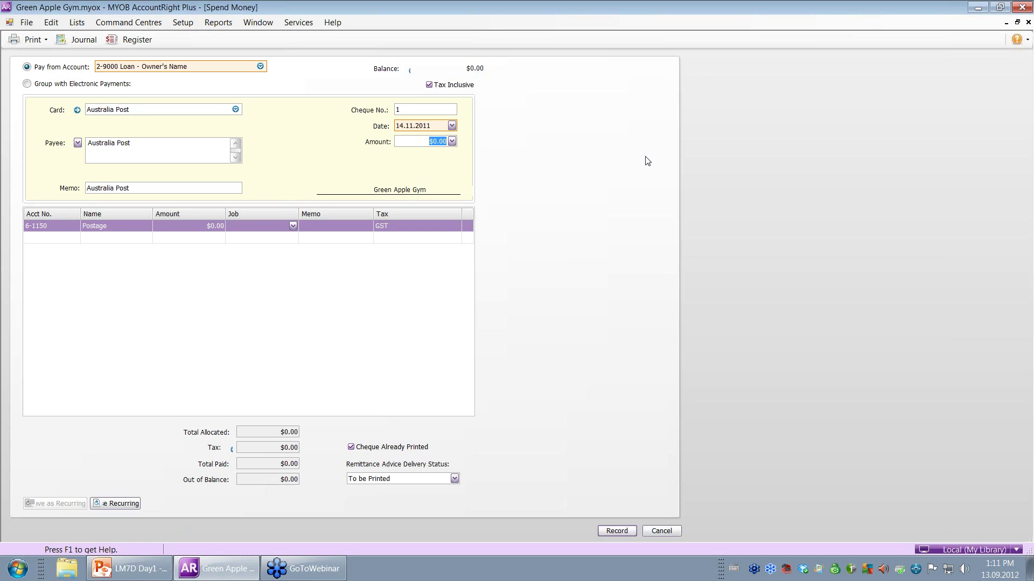
{"action": "type", "text": "50"}
{"action": "left_click", "coordinate": [418, 108]}
{"action": "type", "text": "CASH"}
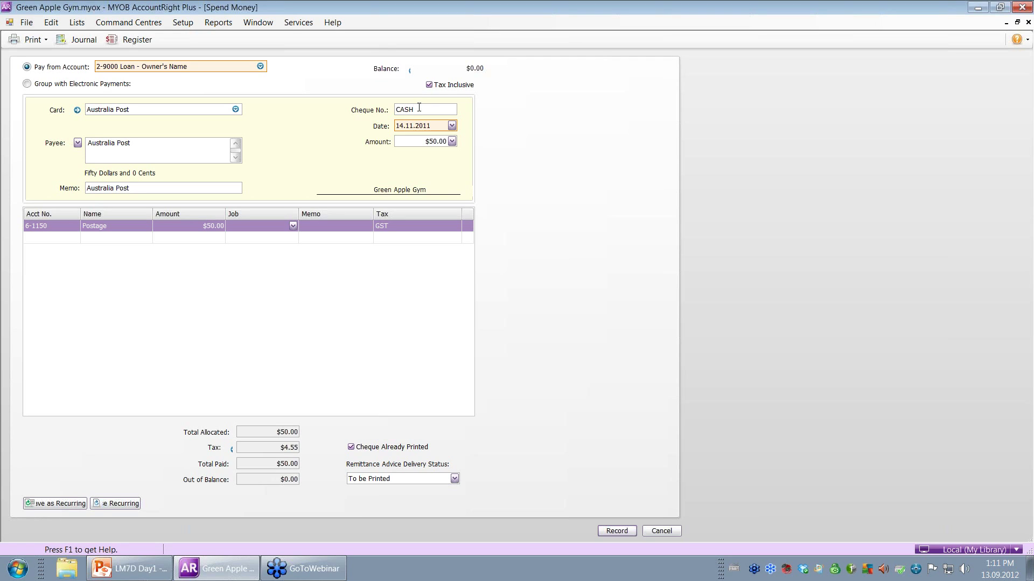
{"action": "key", "text": "Tab"}
{"action": "type", "text": "02"}
{"action": "key", "text": "Tab"}
{"action": "key", "text": "Tab"}
{"action": "type", "text": "Postage"}
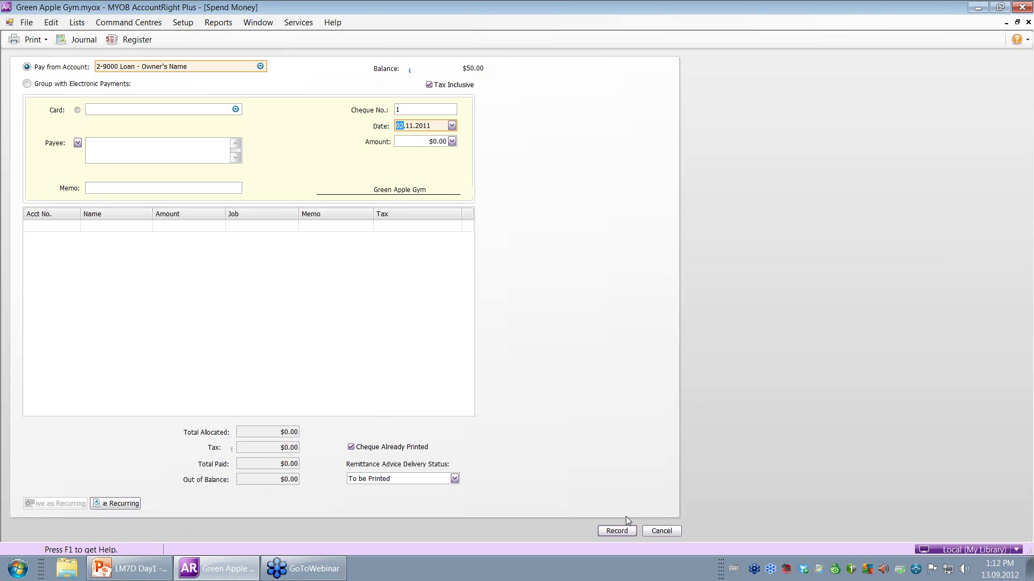
{"action": "left_click", "coordinate": [661, 531]}
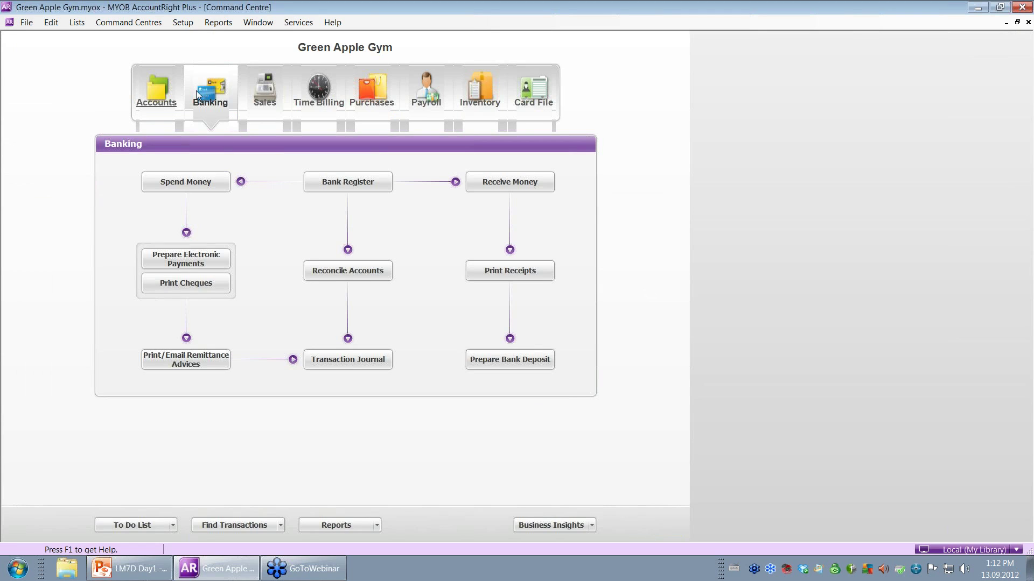
Check the Loan - Owner's Name balance among the liability accounts and close the accounts list
{"action": "left_click", "coordinate": [156, 92]}
{"action": "left_click", "coordinate": [346, 182]}
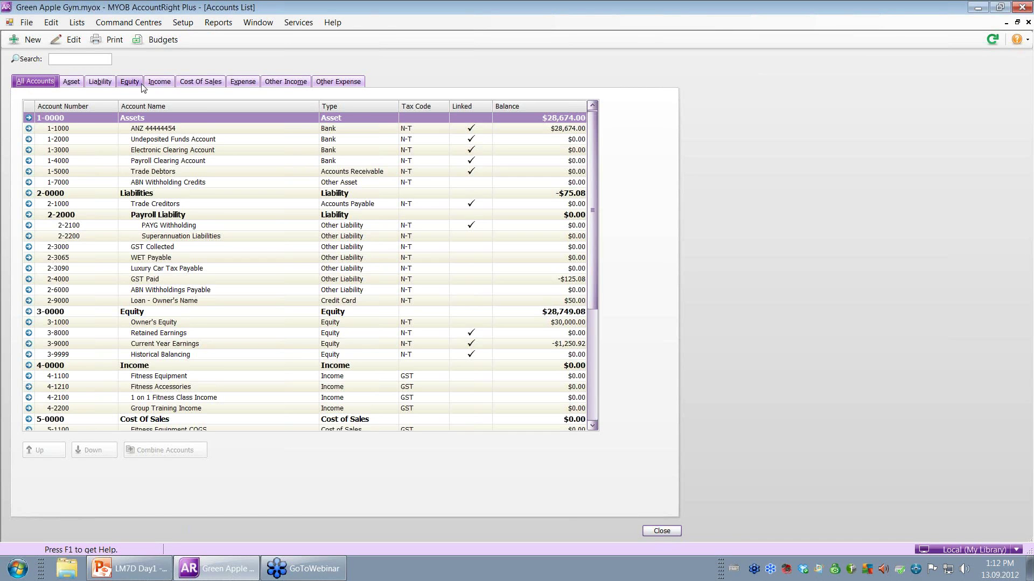
{"action": "left_click", "coordinate": [102, 82]}
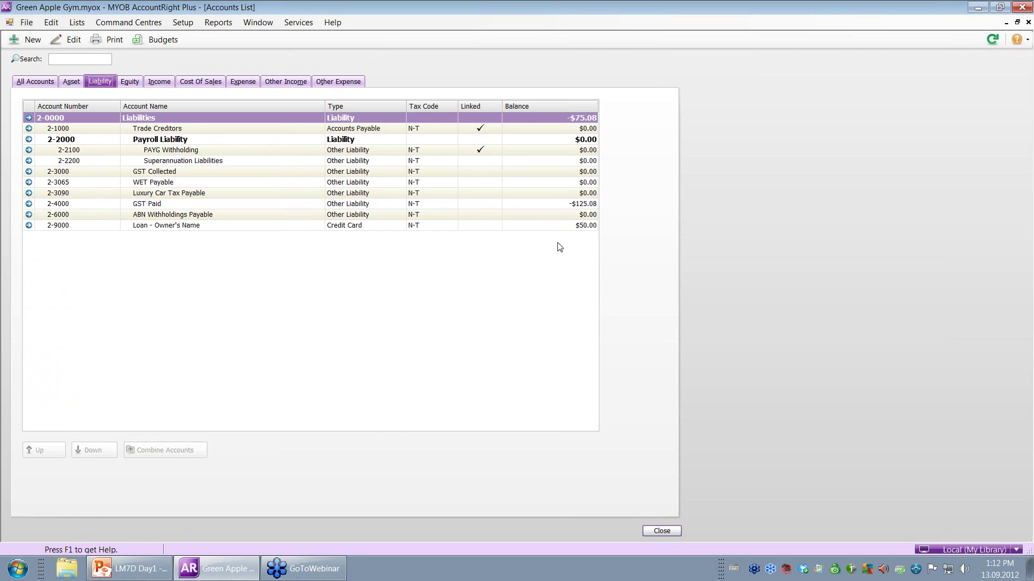
{"action": "left_click", "coordinate": [662, 532]}
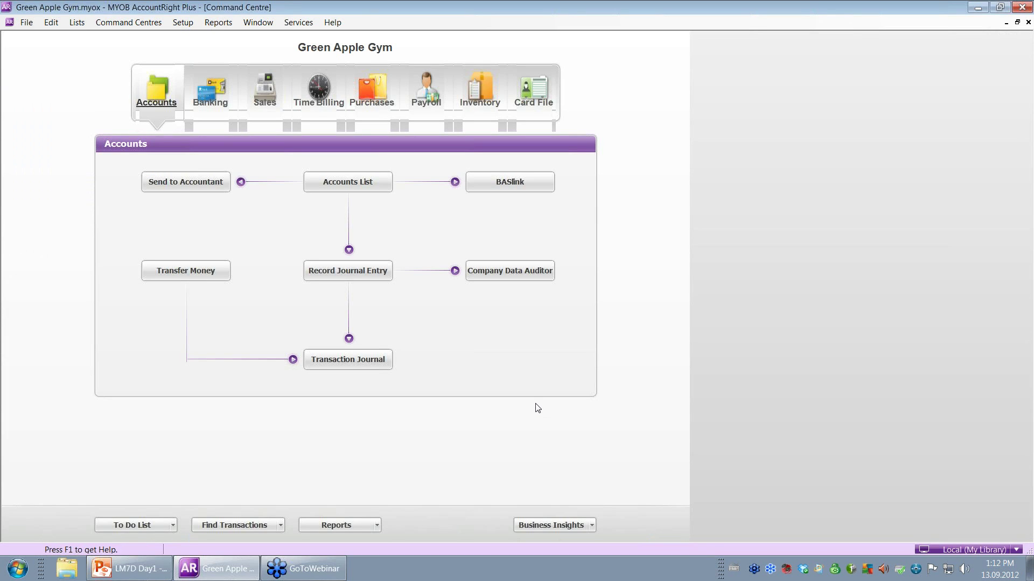
Enter a $100.00 Spend Money payment to Telstra from 1-1000 ANZ with cheque number EFT
{"action": "left_click", "coordinate": [209, 100]}
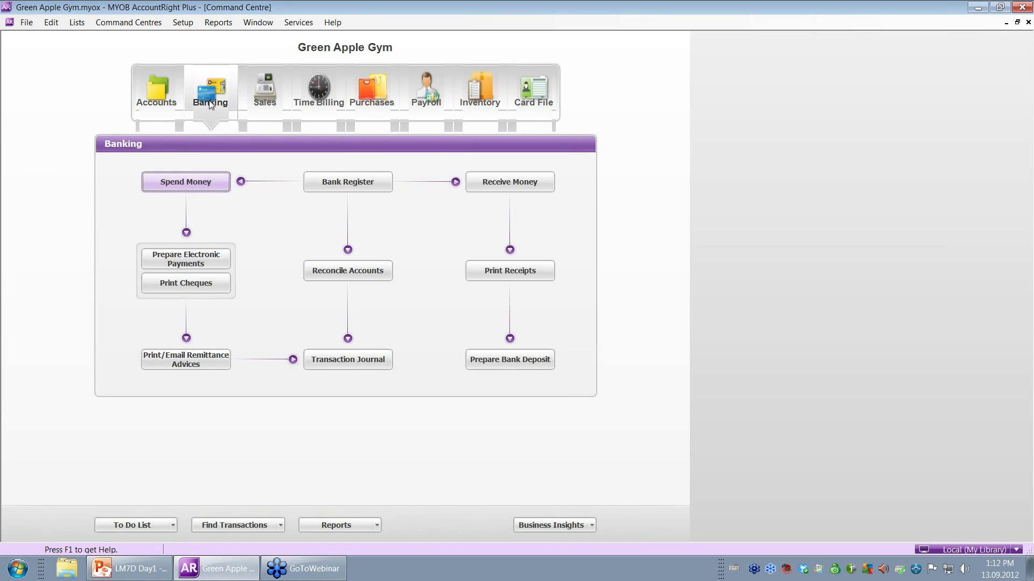
{"action": "left_click", "coordinate": [190, 182]}
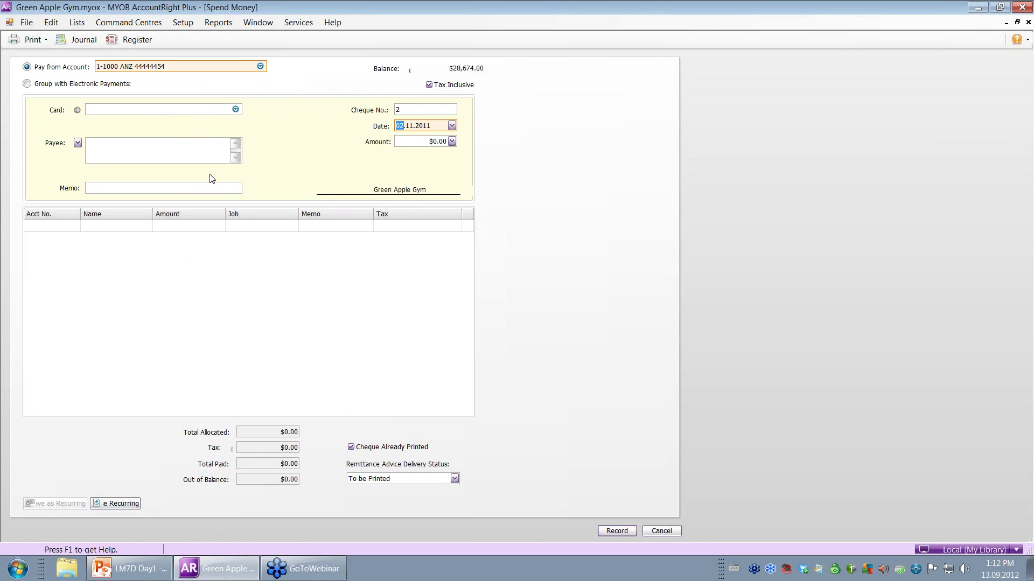
{"action": "left_click", "coordinate": [170, 108]}
{"action": "type", "text": "Telstra"}
{"action": "key", "text": "Tab"}
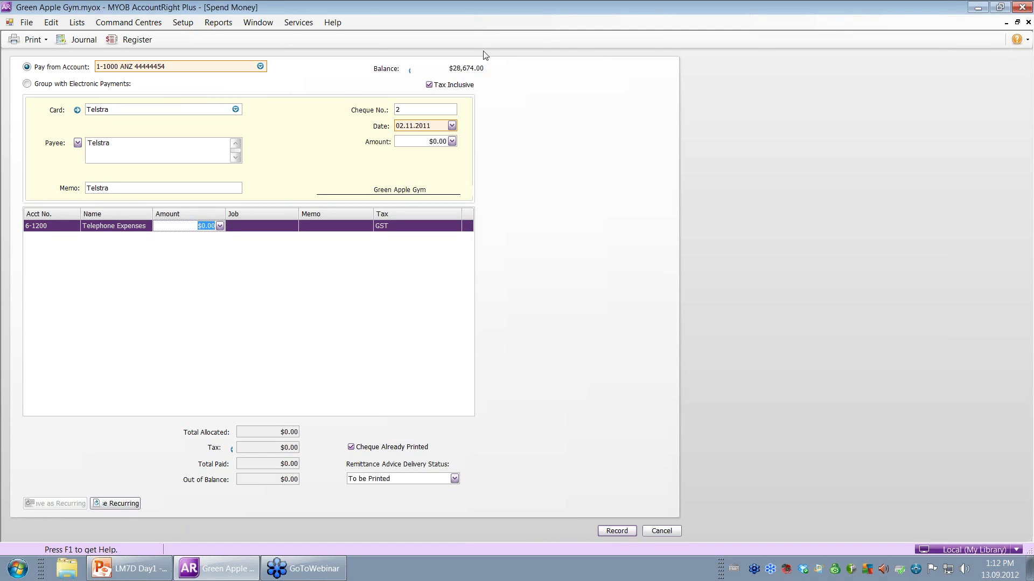
{"action": "left_click", "coordinate": [399, 141]}
{"action": "type", "text": "100"}
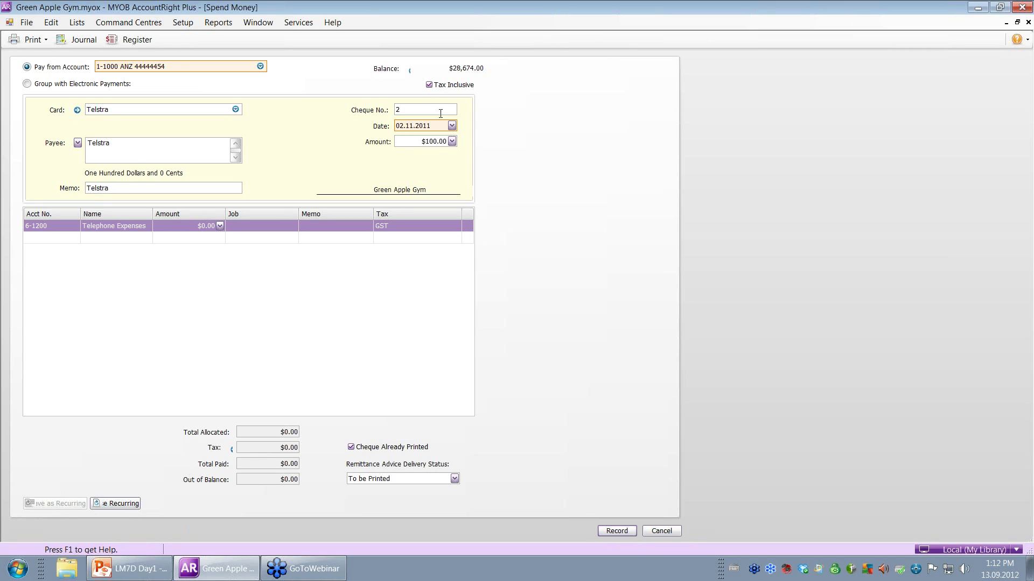
{"action": "left_click", "coordinate": [439, 111]}
{"action": "type", "text": "EFT"}
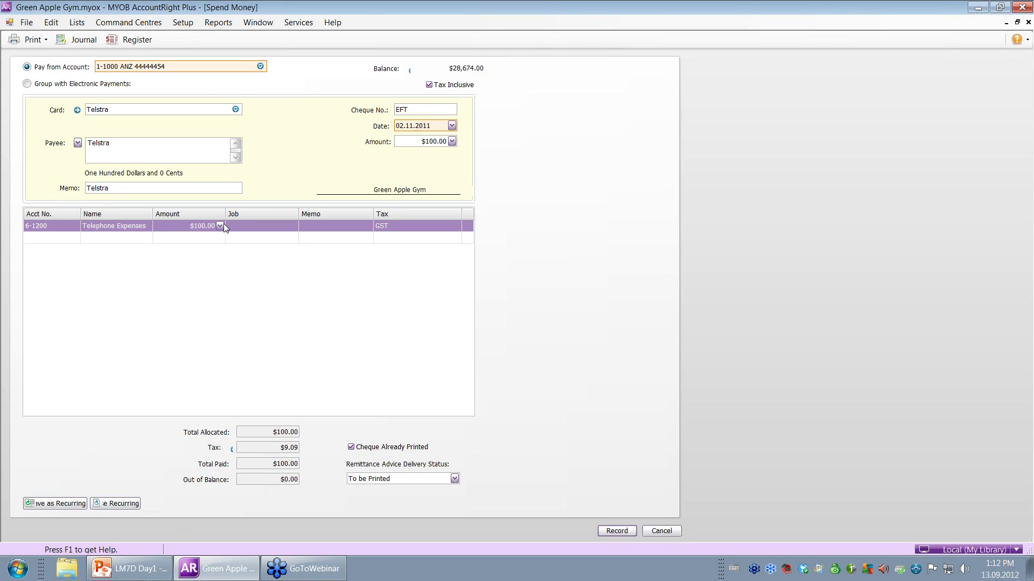
Set the 6-1200 Telephone Expenses line of the Telstra payment to $80.00
{"action": "left_click", "coordinate": [170, 229]}
{"action": "key", "text": "shift+Right"}
{"action": "key", "text": "shift+Right"}
{"action": "key", "text": "shift+Right"}
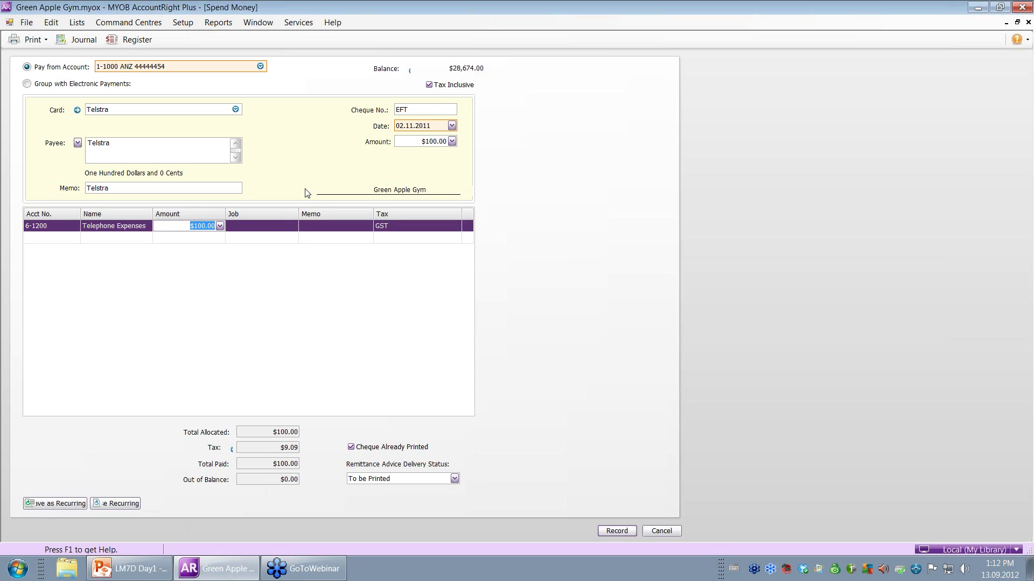
{"action": "type", "text": "80"}
Allocate the remaining $20.00 of the Telstra payment to 2-9000 Loan - Owner's Name, then record it and close Spend Money
{"action": "left_click", "coordinate": [50, 238]}
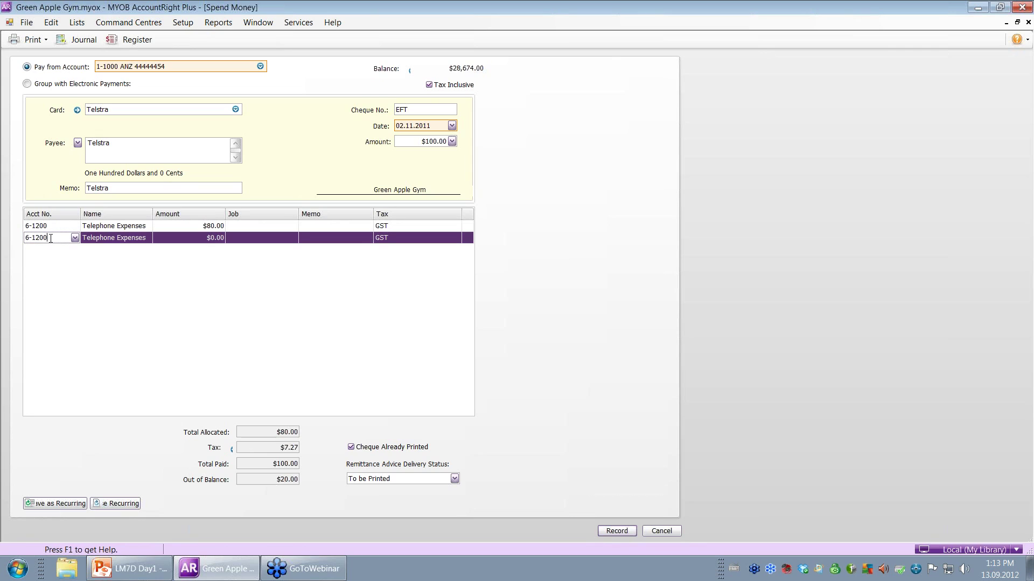
{"action": "left_click_drag", "start_coordinate": [51, 238], "coordinate": [3, 237]}
{"action": "type", "text": "2-9000"}
{"action": "key", "text": "Tab"}
{"action": "left_click", "coordinate": [258, 237]}
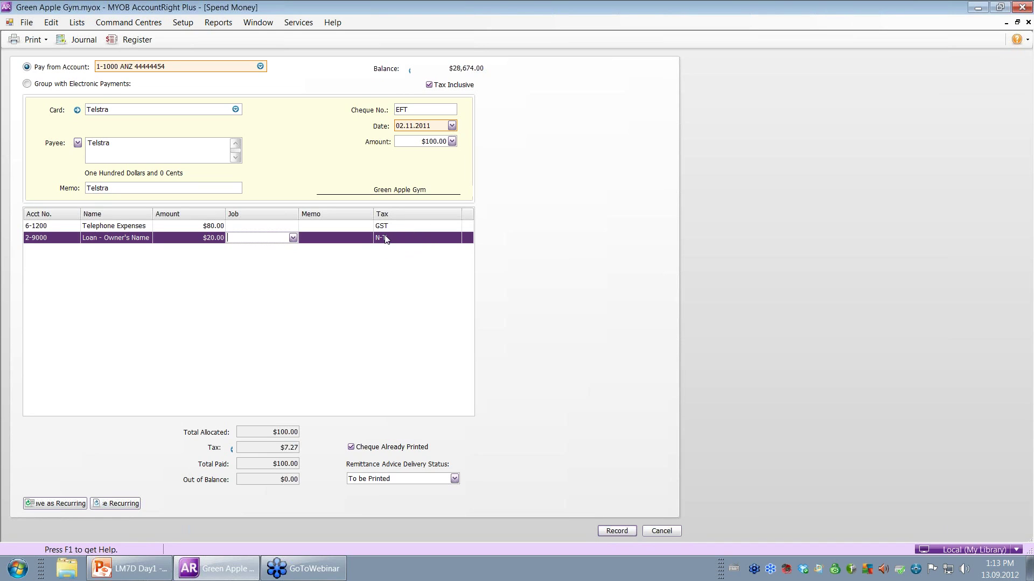
{"action": "left_click", "coordinate": [625, 533]}
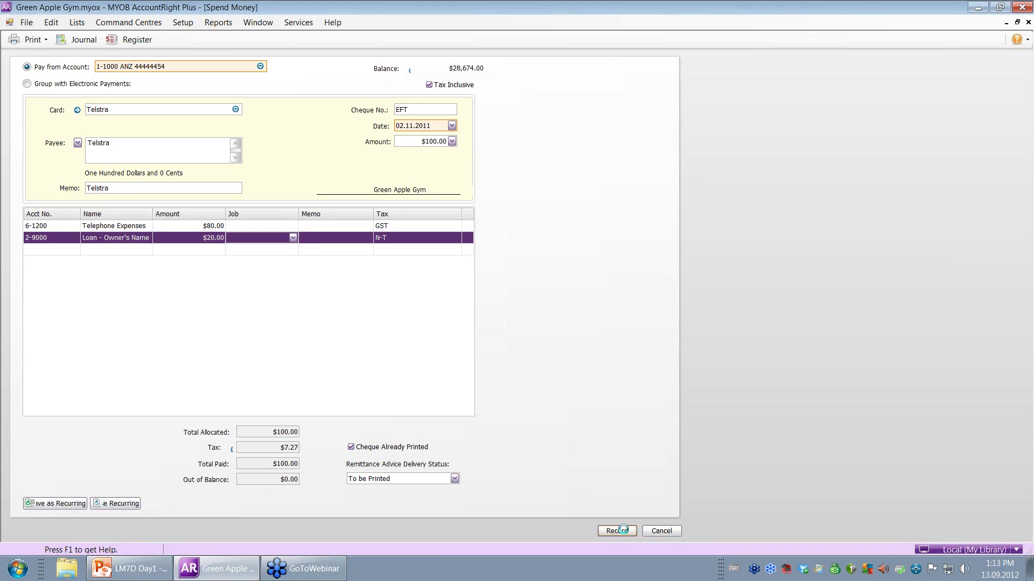
{"action": "left_click", "coordinate": [660, 531]}
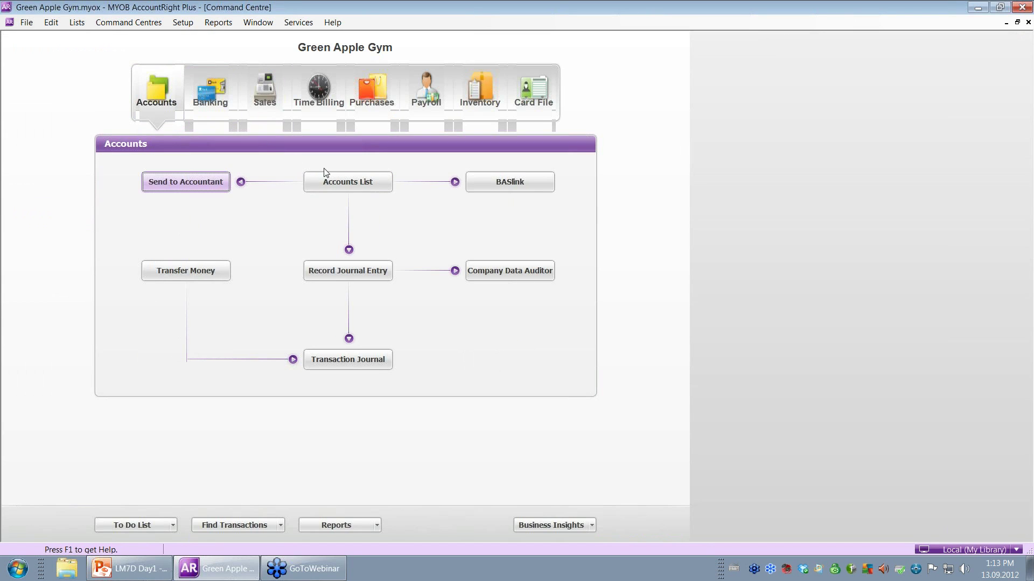
Review the Loan - Owner's Name balance among the liability accounts after the Telstra payment, and close the accounts list
{"action": "left_click", "coordinate": [347, 182]}
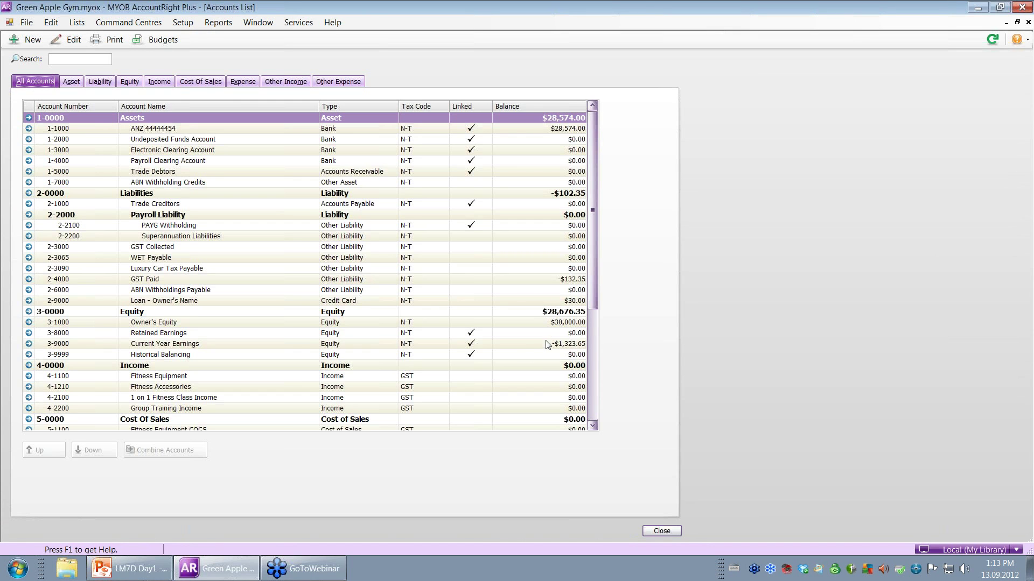
{"action": "left_click", "coordinate": [102, 83]}
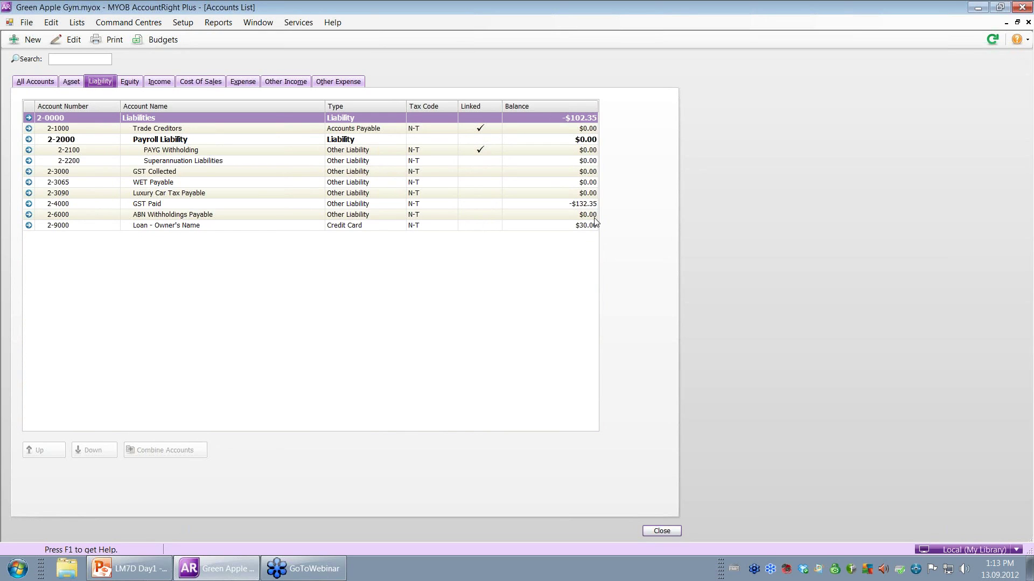
{"action": "left_click", "coordinate": [661, 531]}
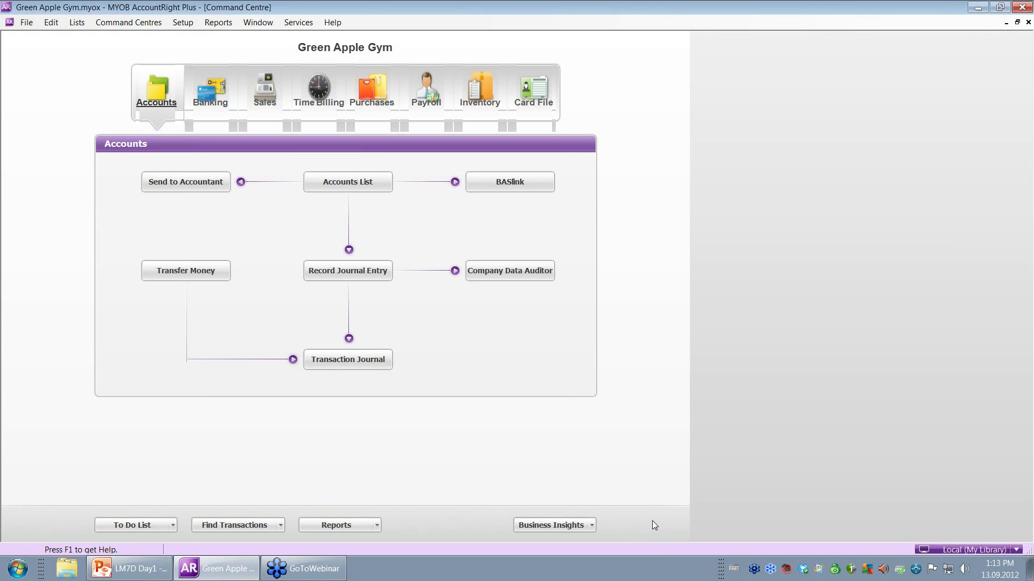